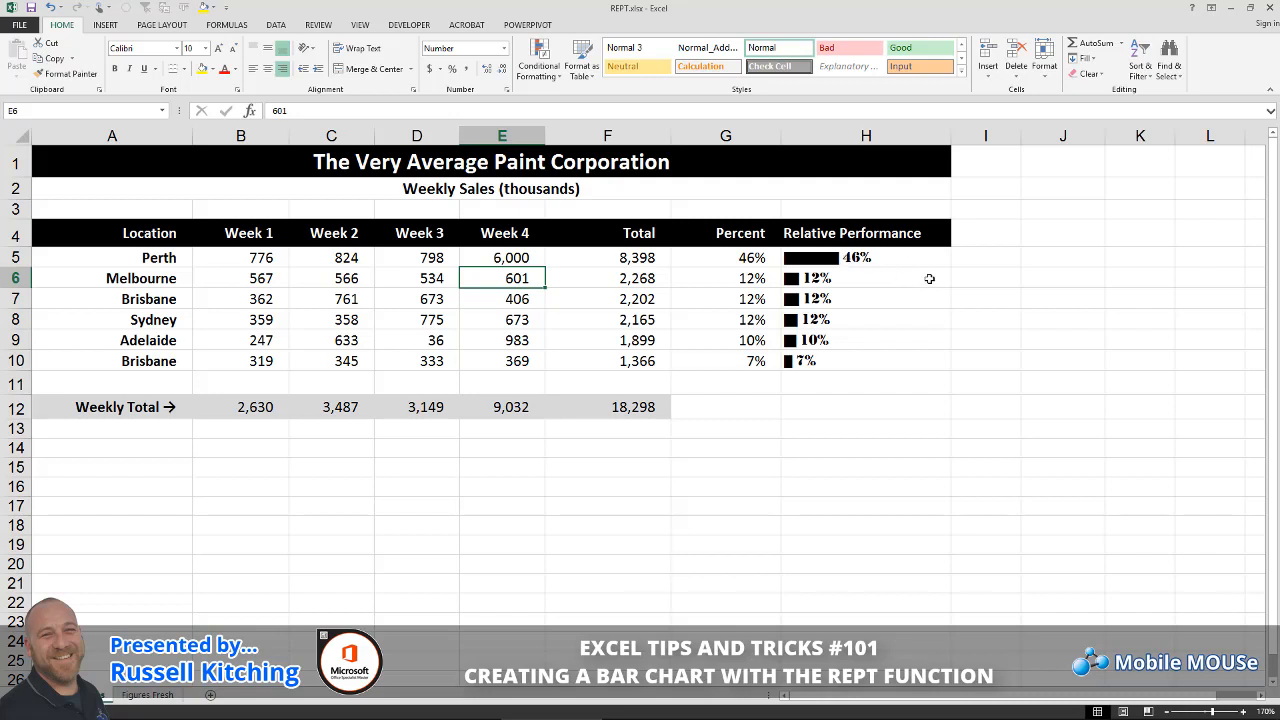
Undo the last change to Perth's Week 4 sales figure.
key("ctrl+z")
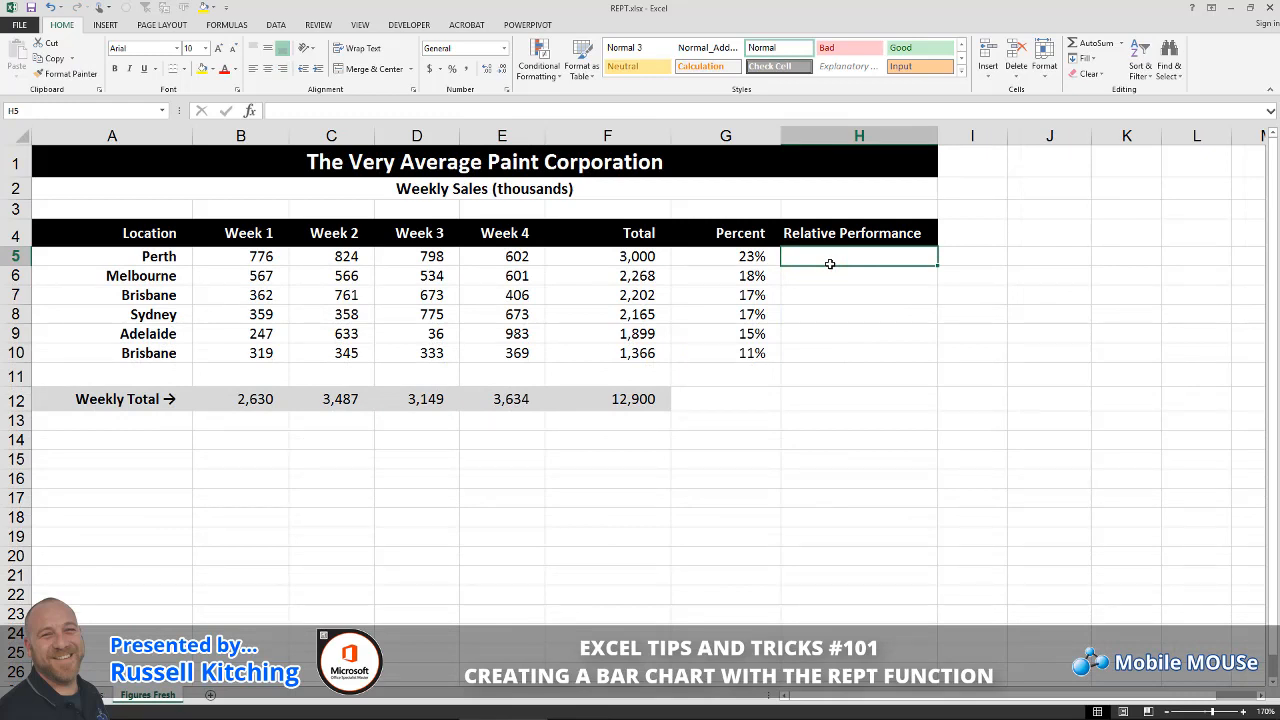
Enter the formula =REPT("|",230) in cell H5, Perth's Relative Performance, on the Figures Fresh sheet.
type("=")
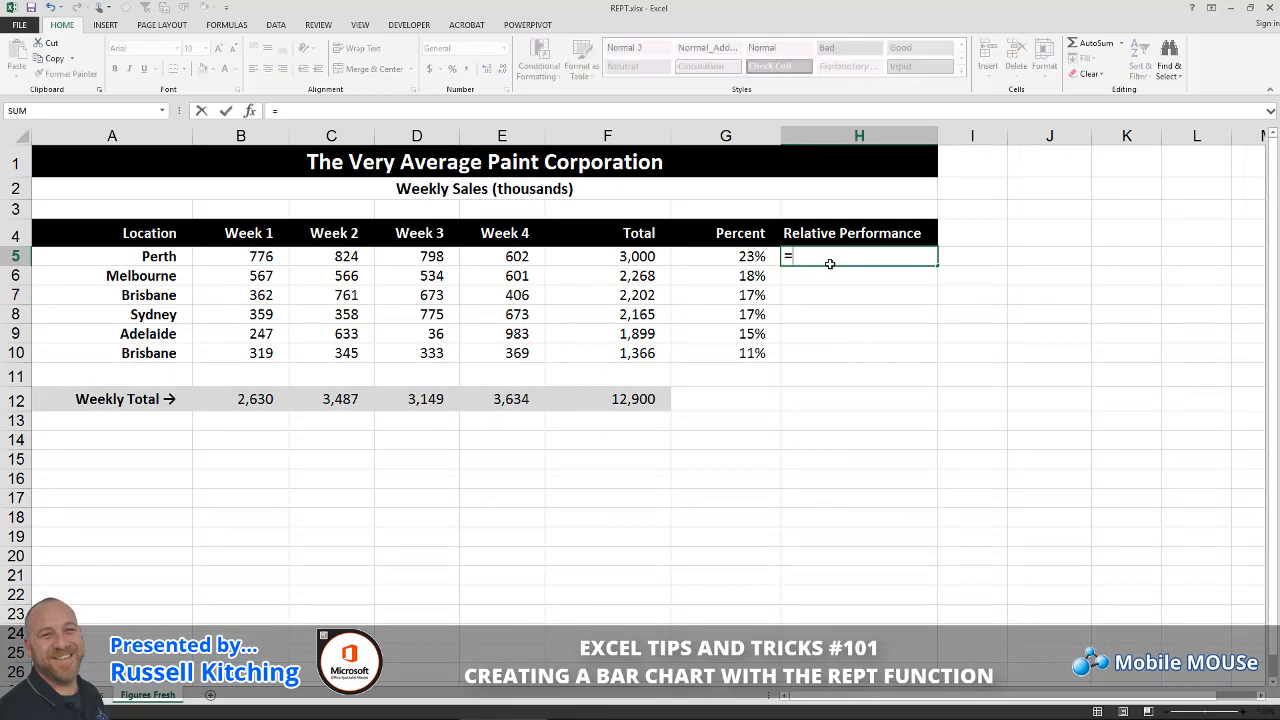
type("rept")
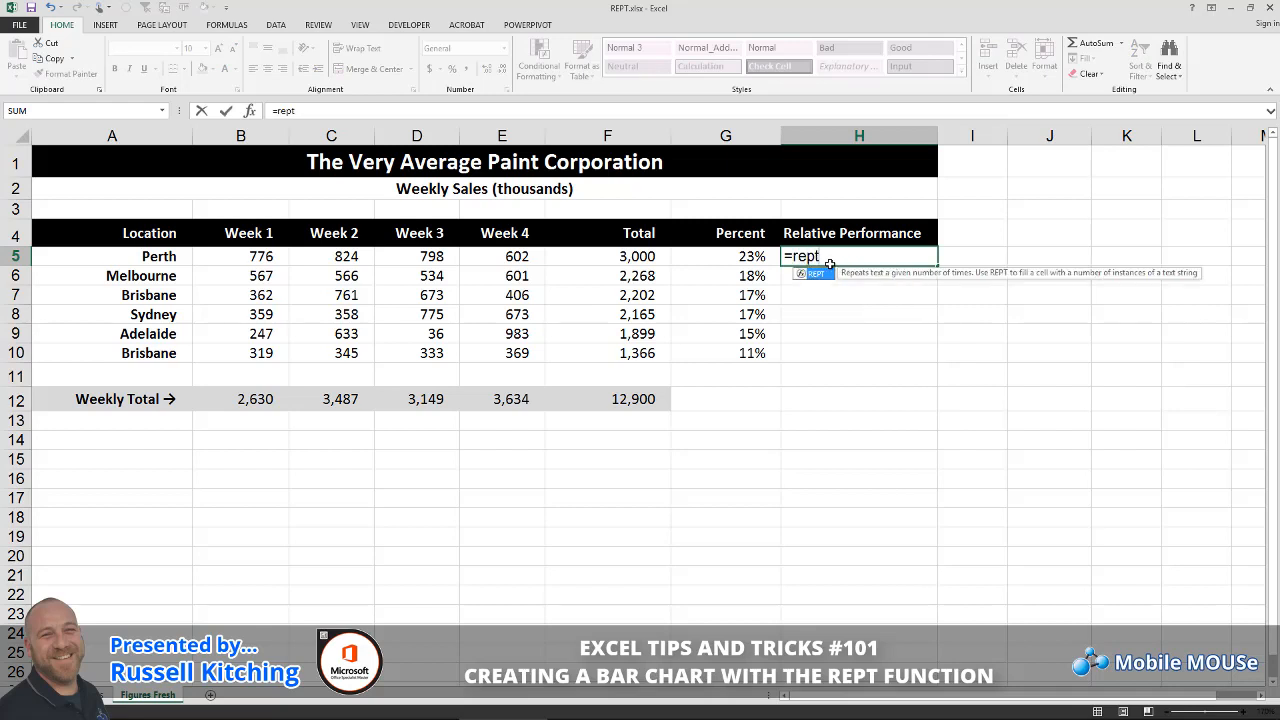
key("Tab")
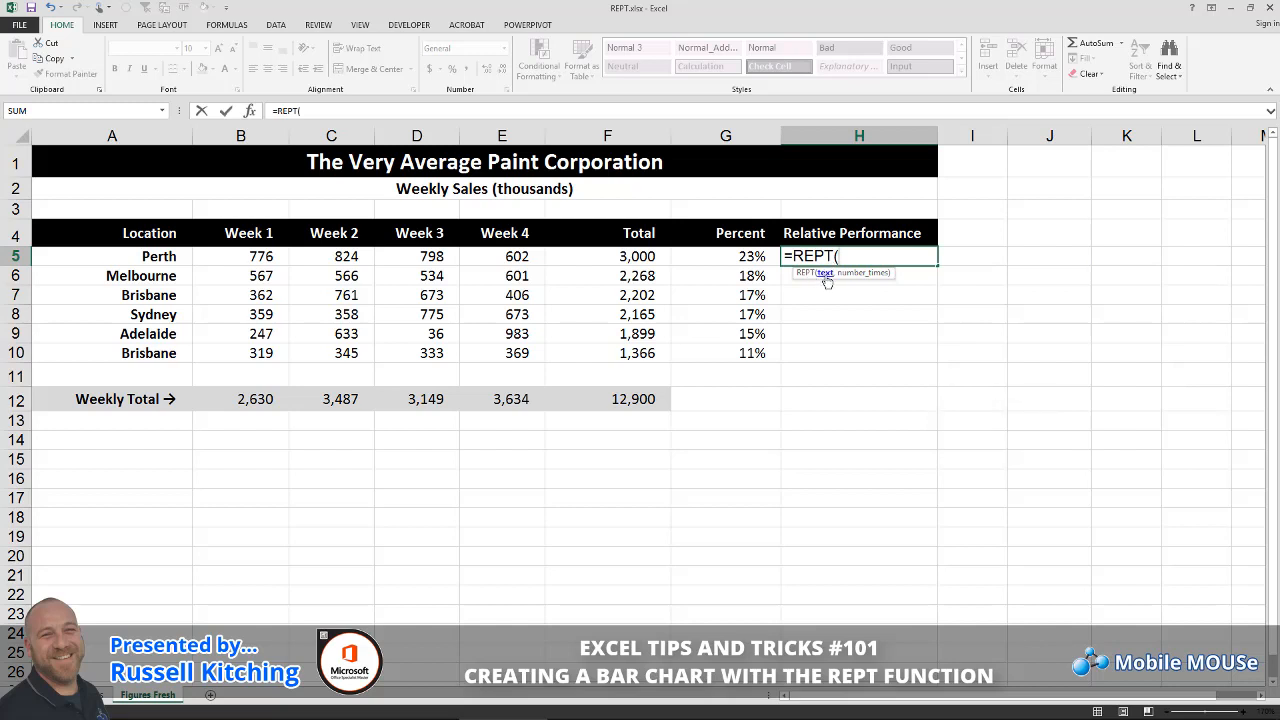
type("\"|")
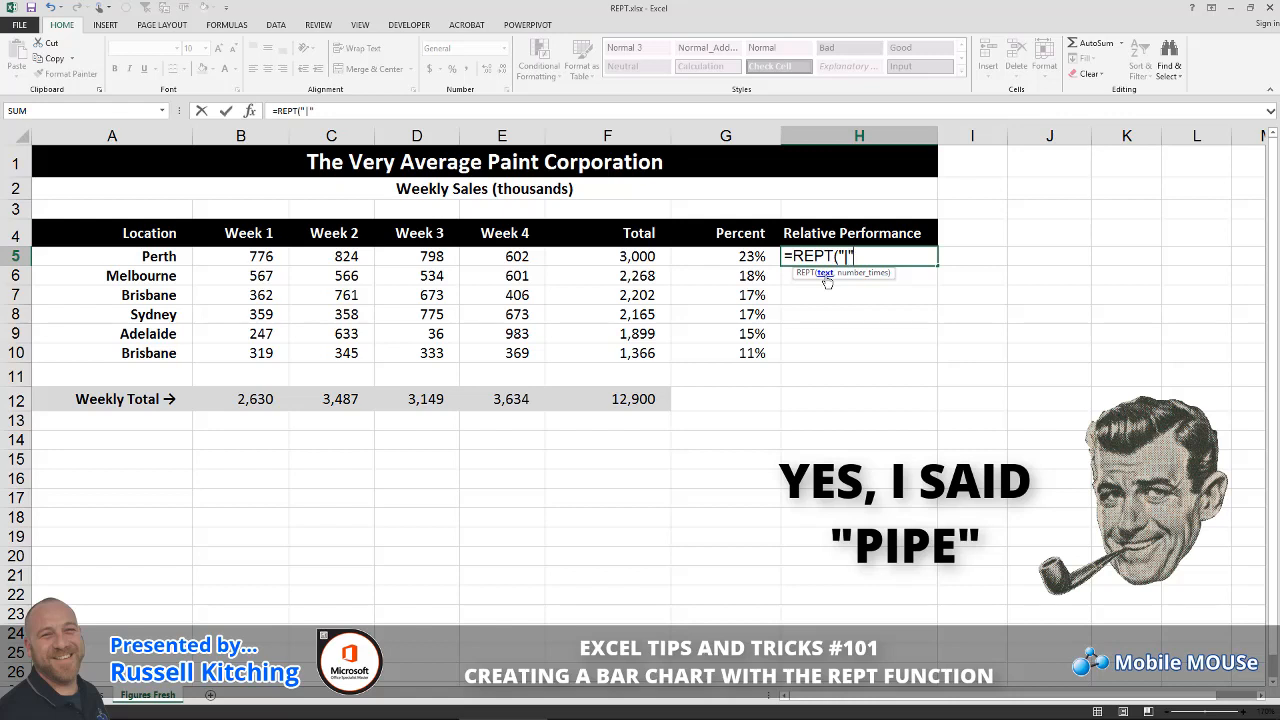
type(",")
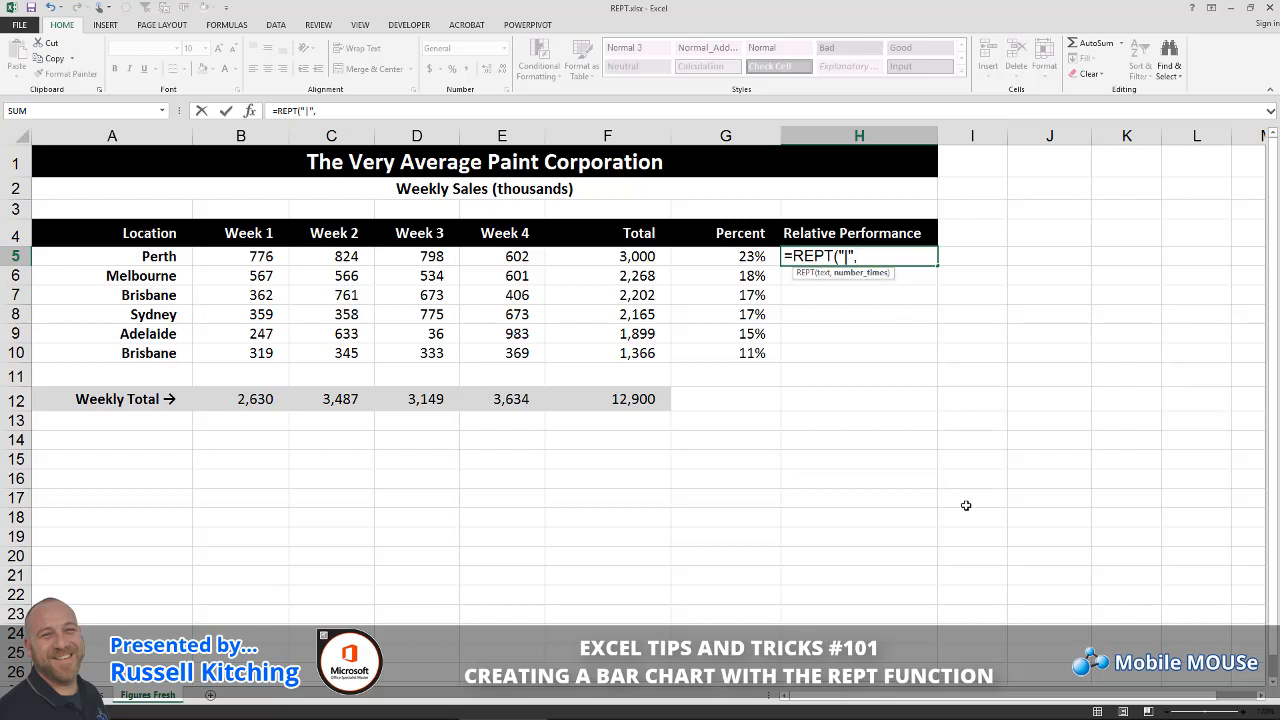
type("230)")
key("Return")
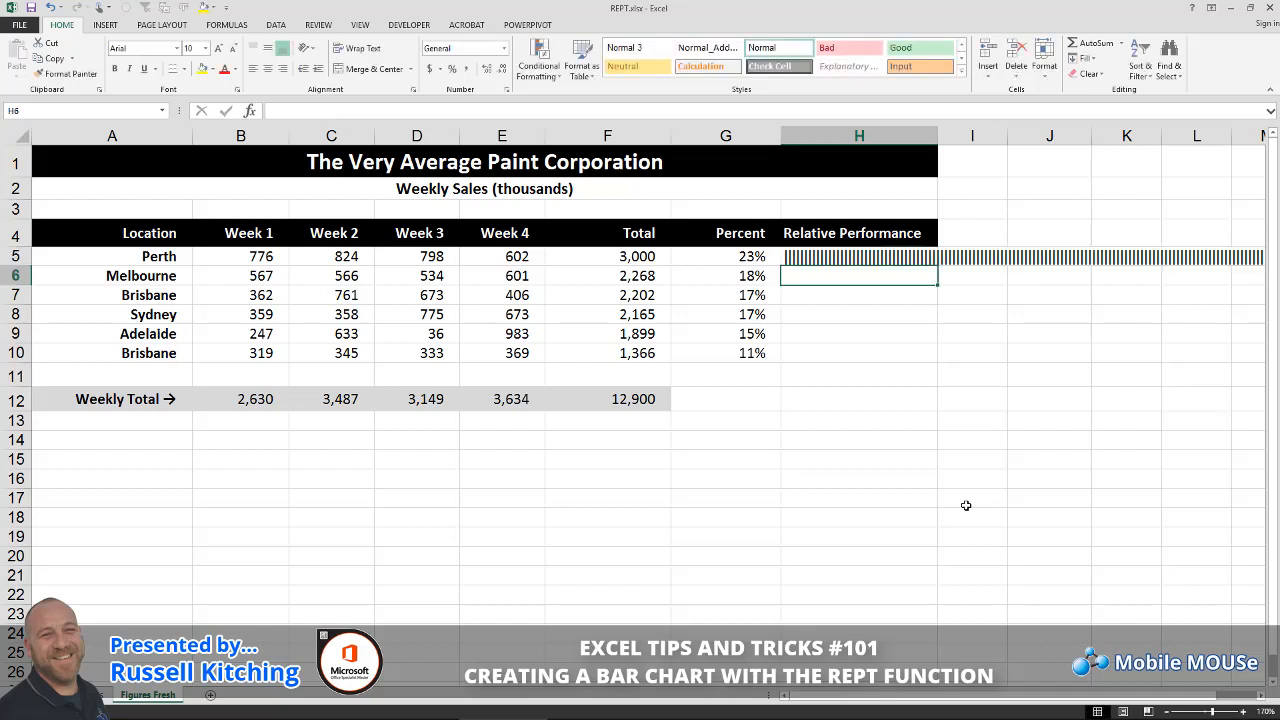
Re-enter 230 as the repeat count in the REPT formula in cell H5.
key("Up")
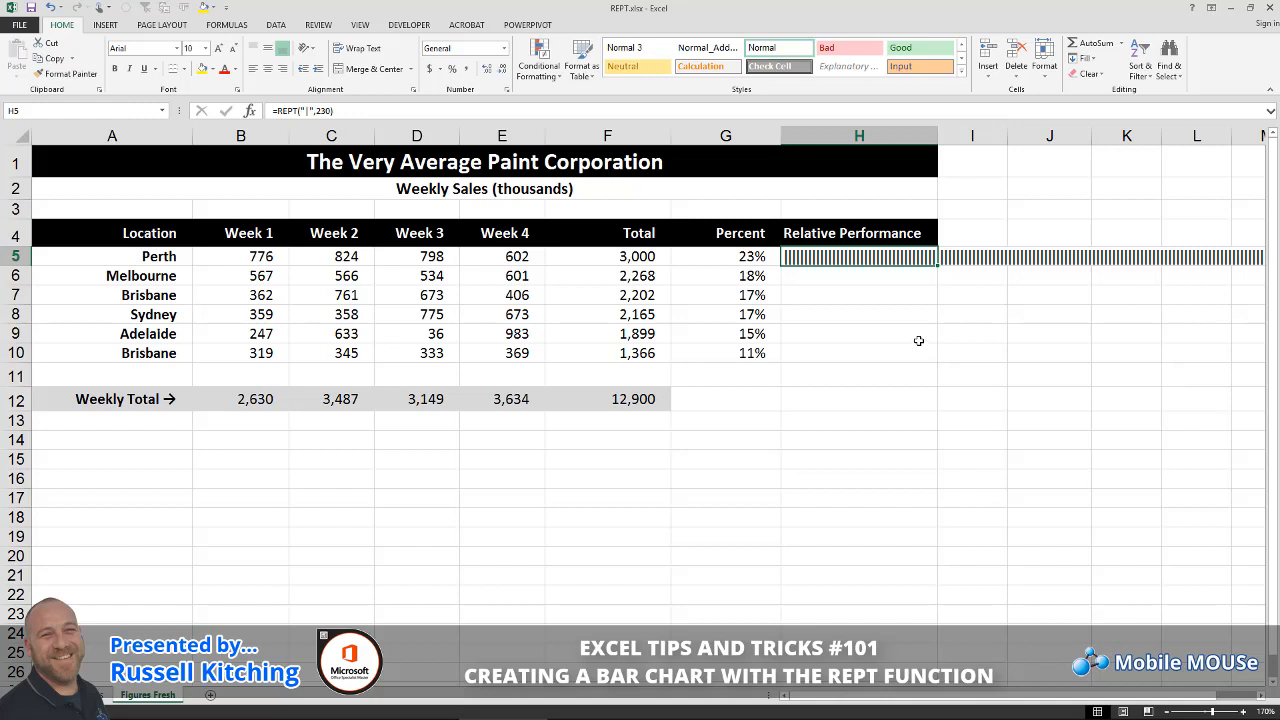
key("F2")
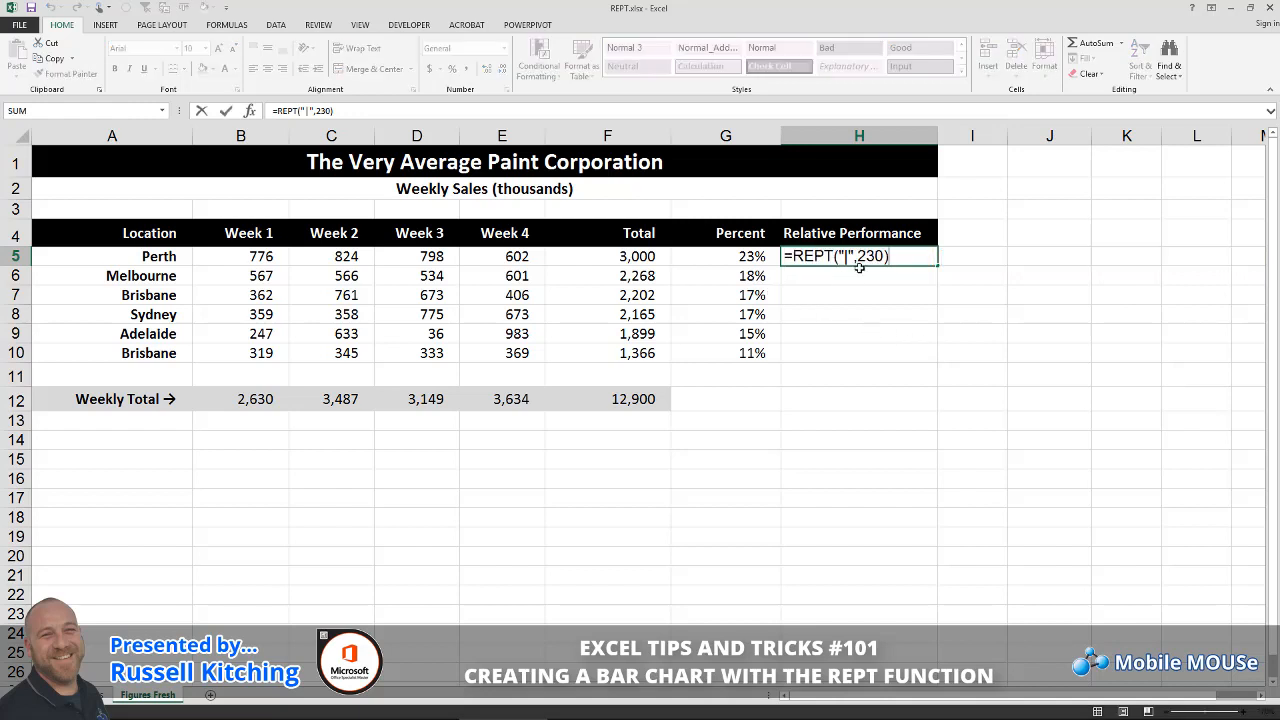
double_click(862, 257)
type("280")
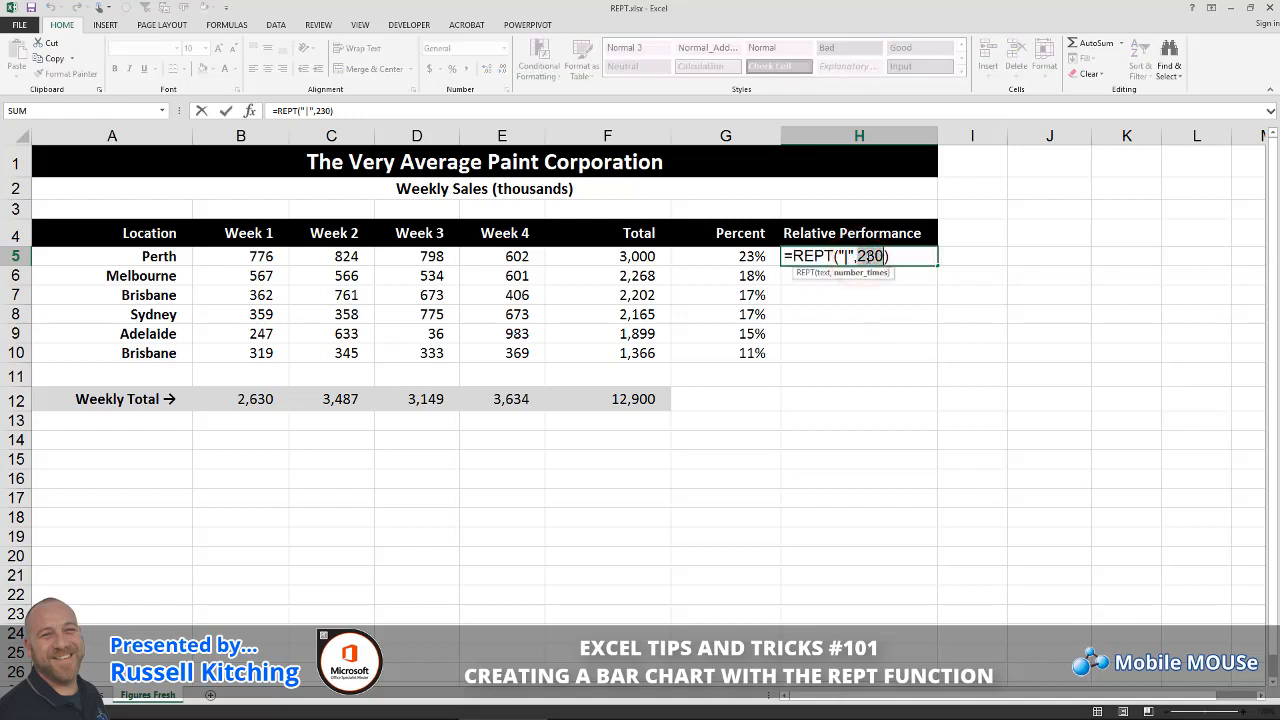
key("BackSpace")
type("230")
key("Return")
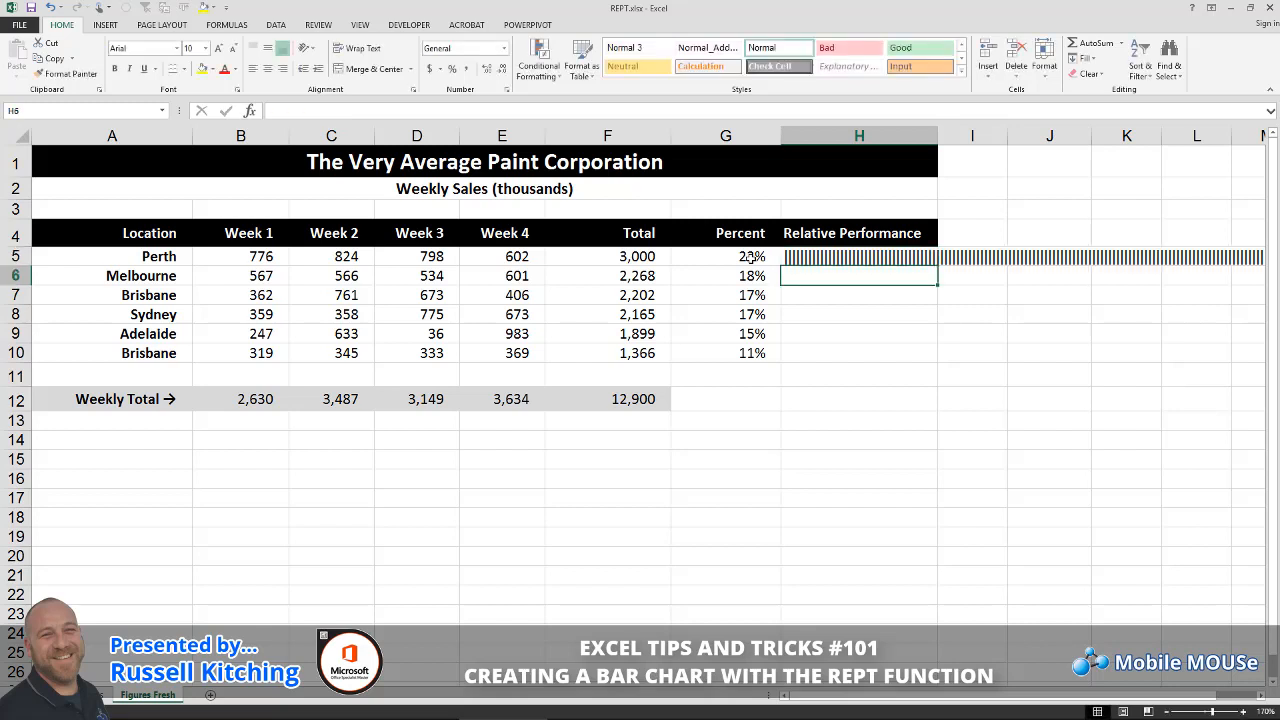
Show Perth's Percent value in cell G5 in General format, and switch it back to the percentage format.
left_click(752, 258)
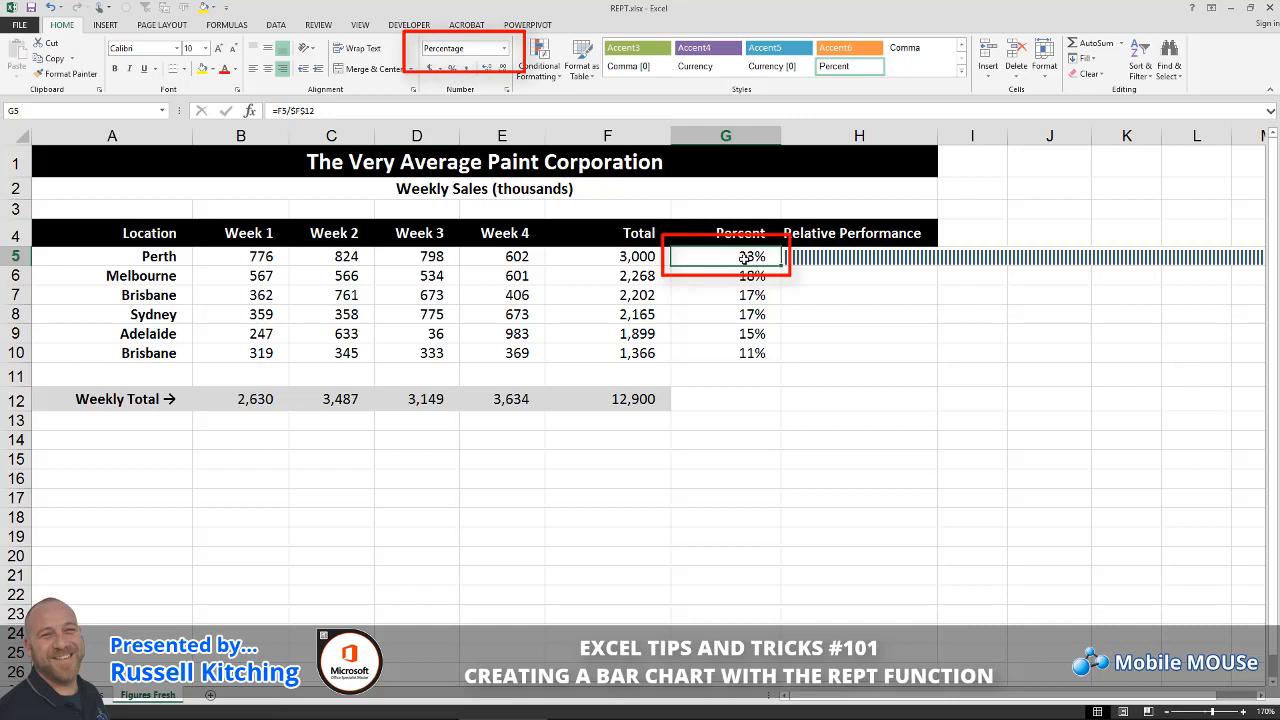
left_click(504, 48)
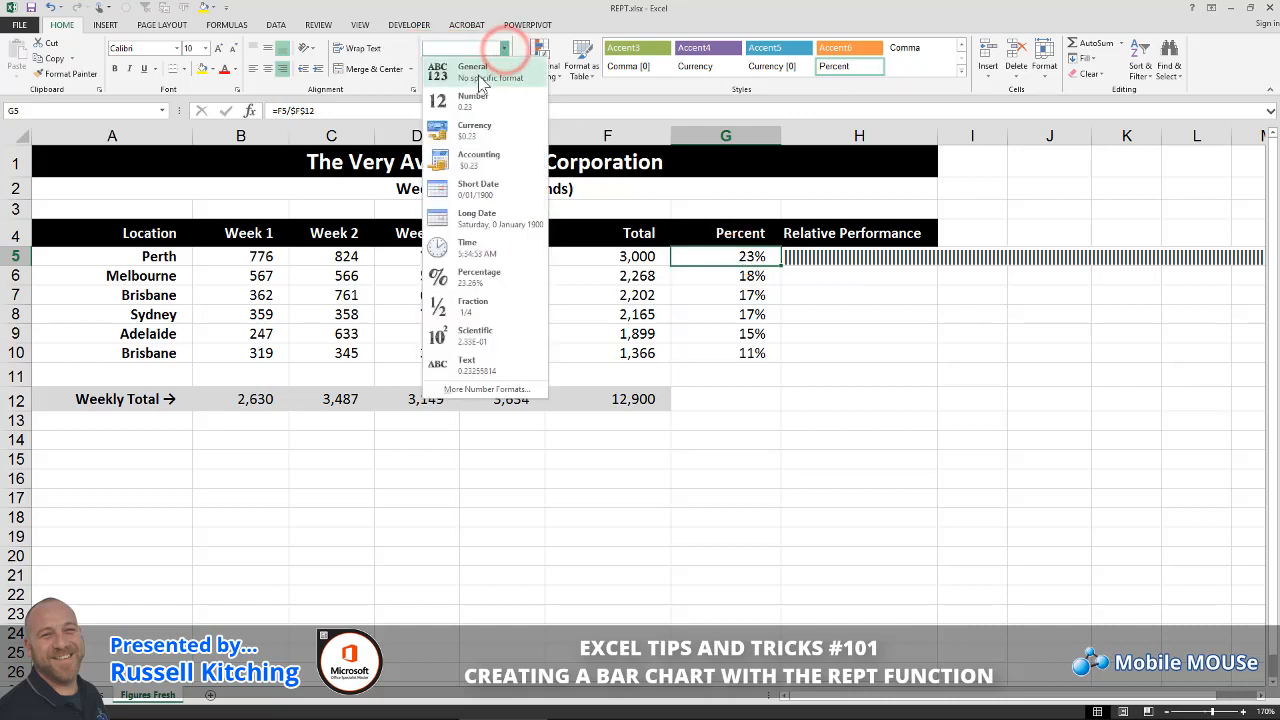
left_click(480, 74)
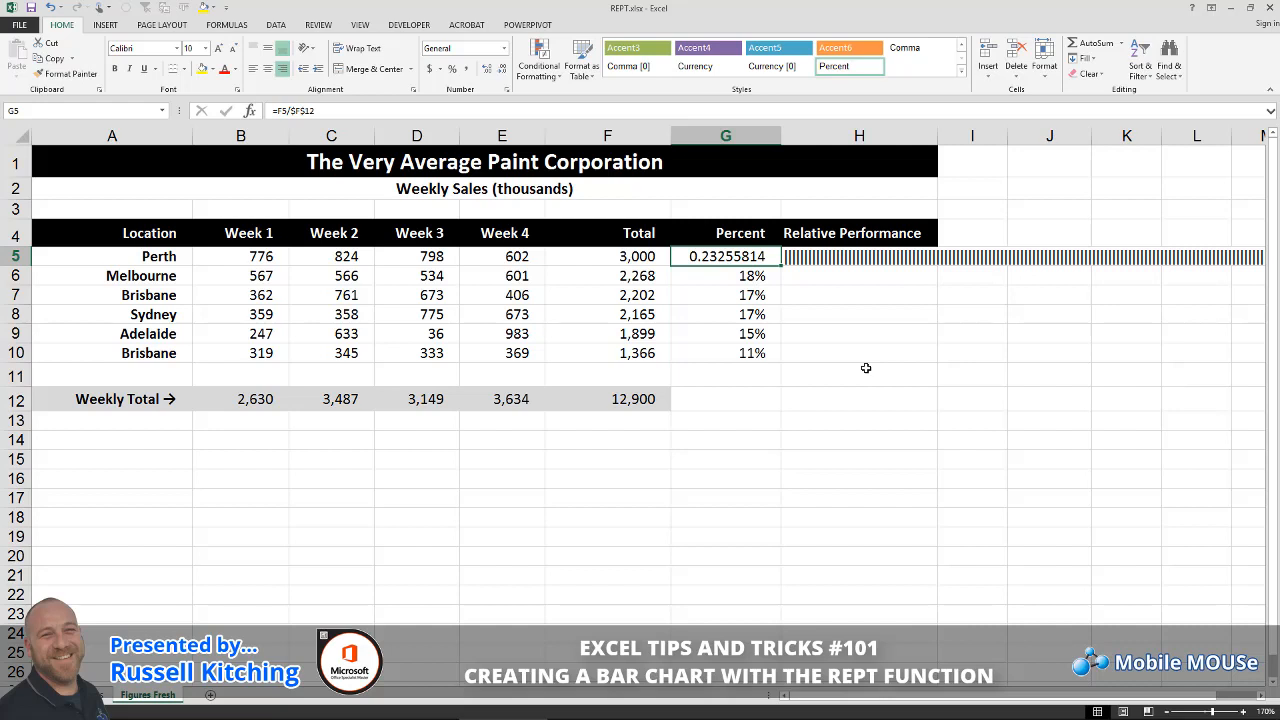
key("ctrl+shift+5")
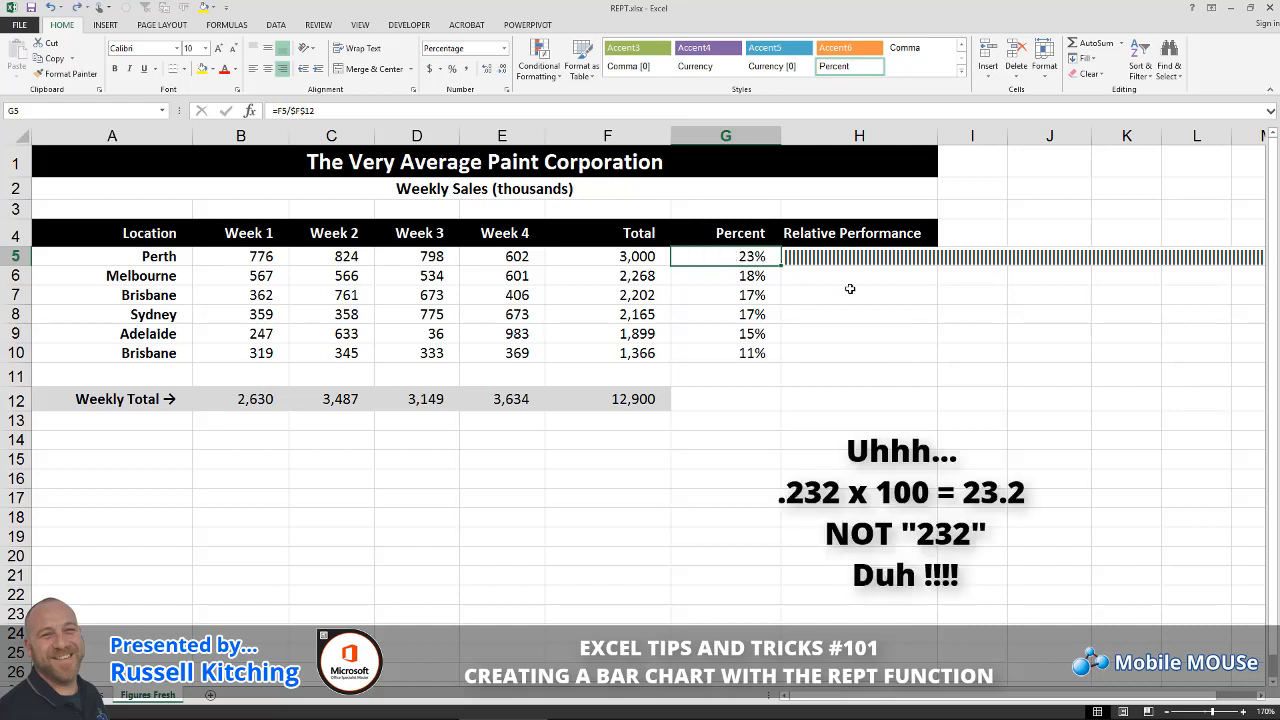
Replace the fixed repeat count in H5's REPT formula with a reference to cell G5.
left_click(838, 257)
double_click(324, 110)
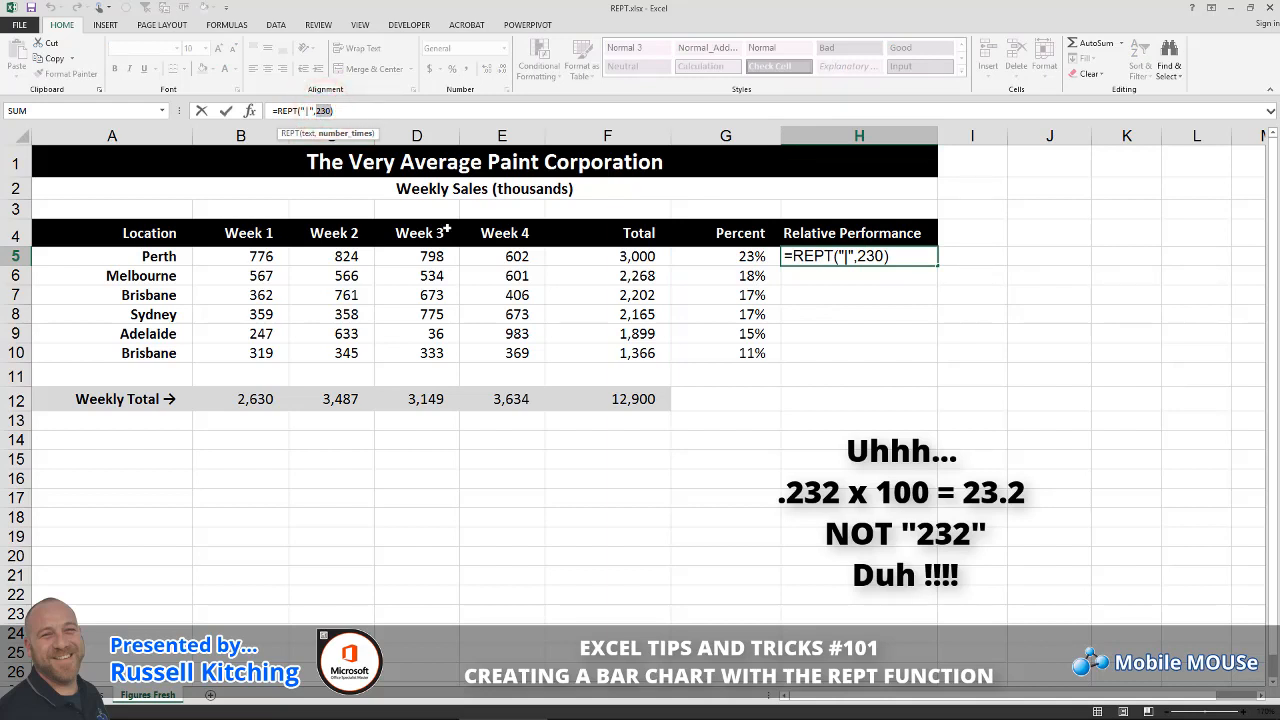
left_click(735, 257)
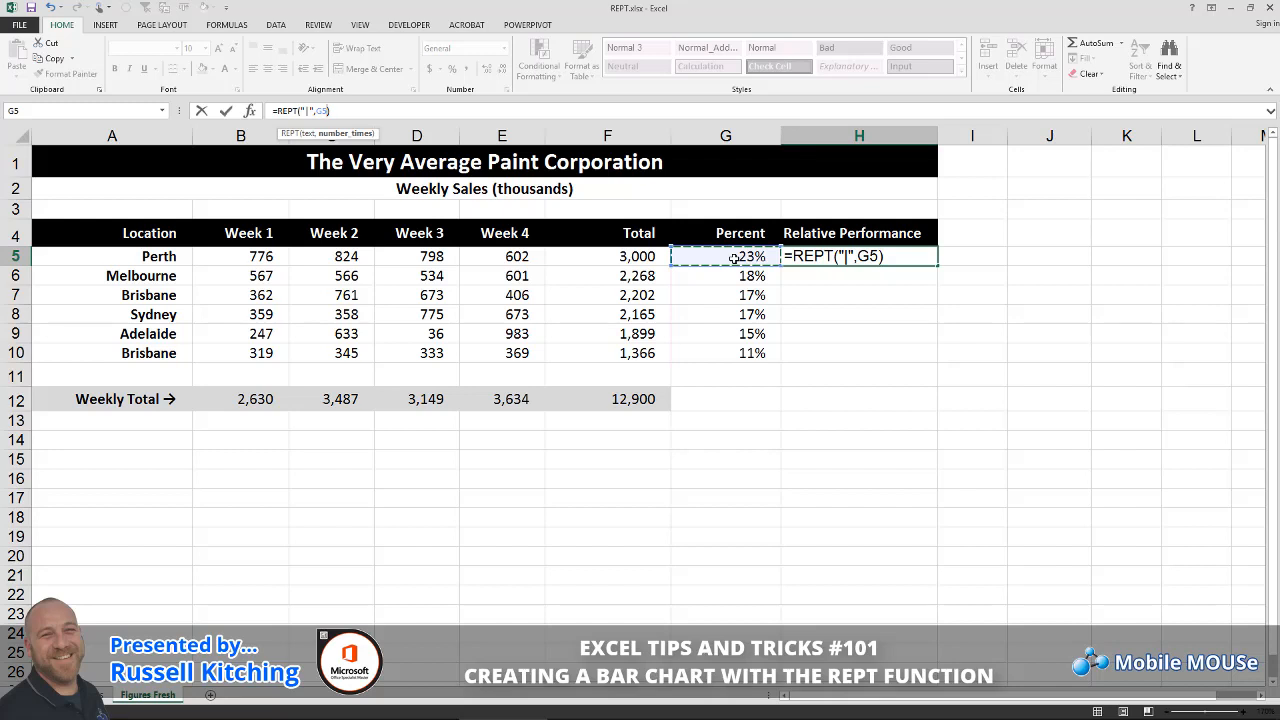
key("ctrl+Return")
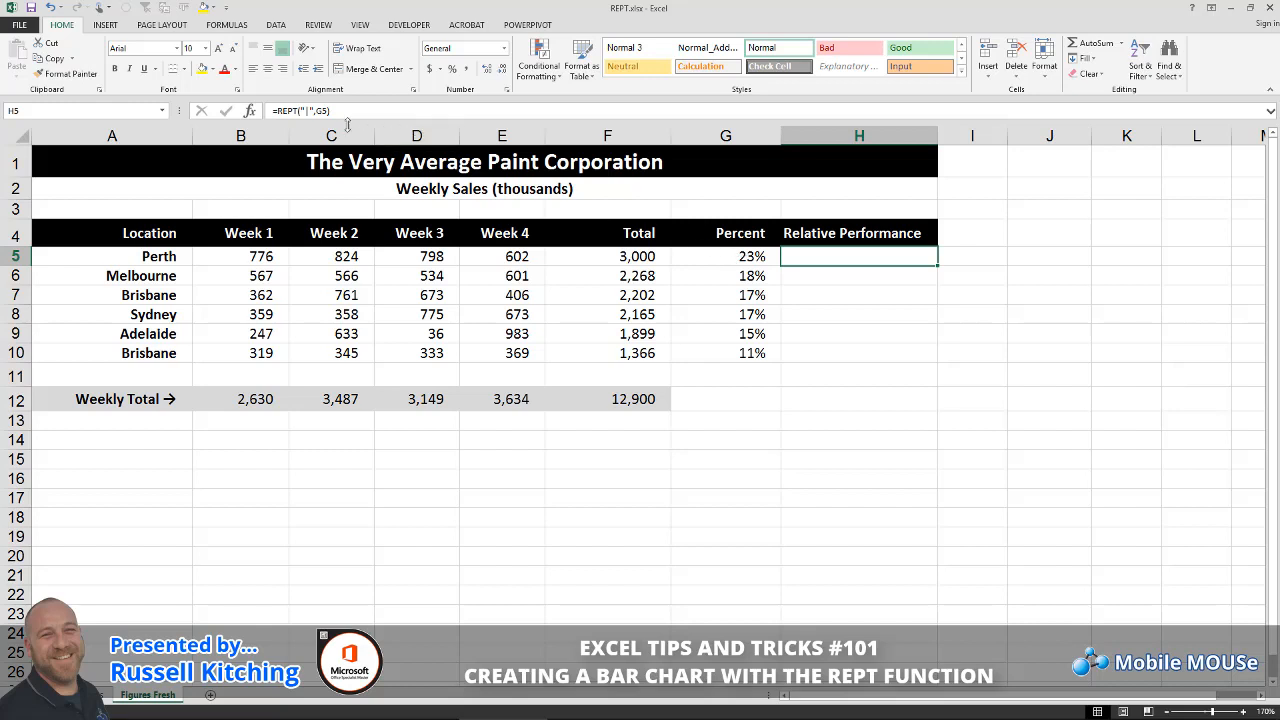
Change the repeat count in H5's REPT formula to G5*100 and fill the formula down to H10.
key("F2")
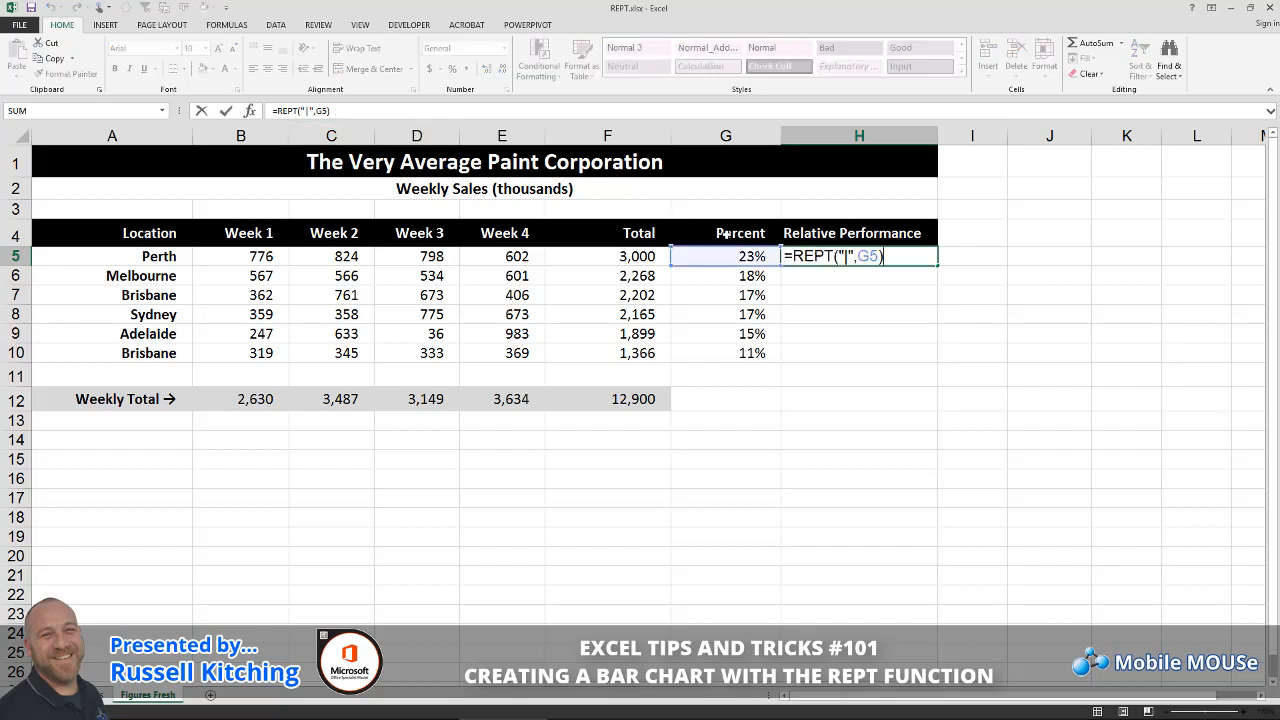
left_click(872, 256)
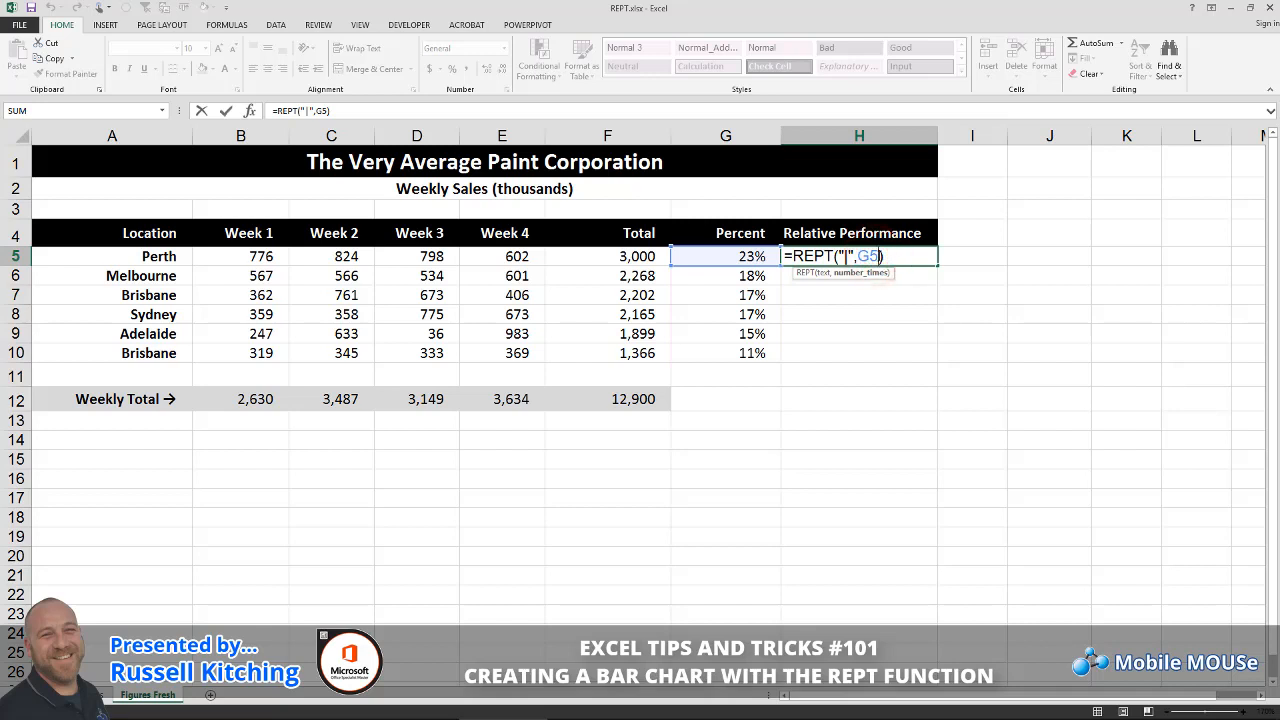
type("*100")
key("Return")
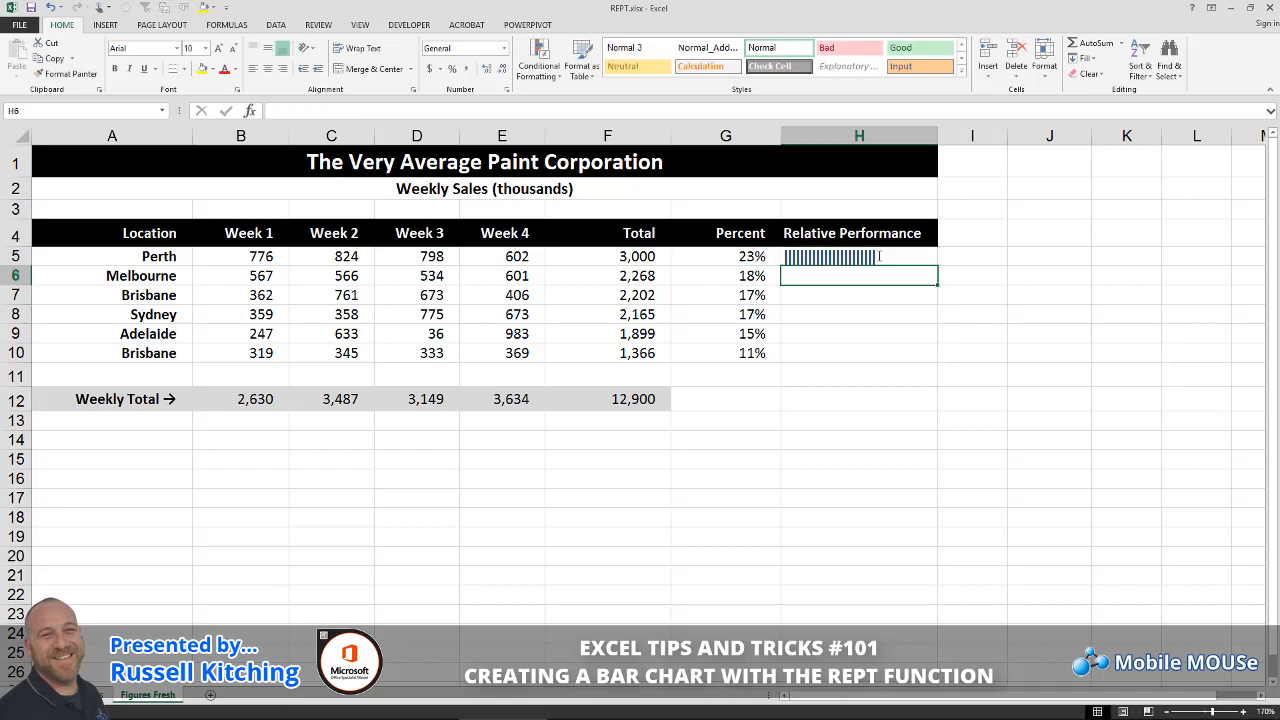
left_click(879, 257)
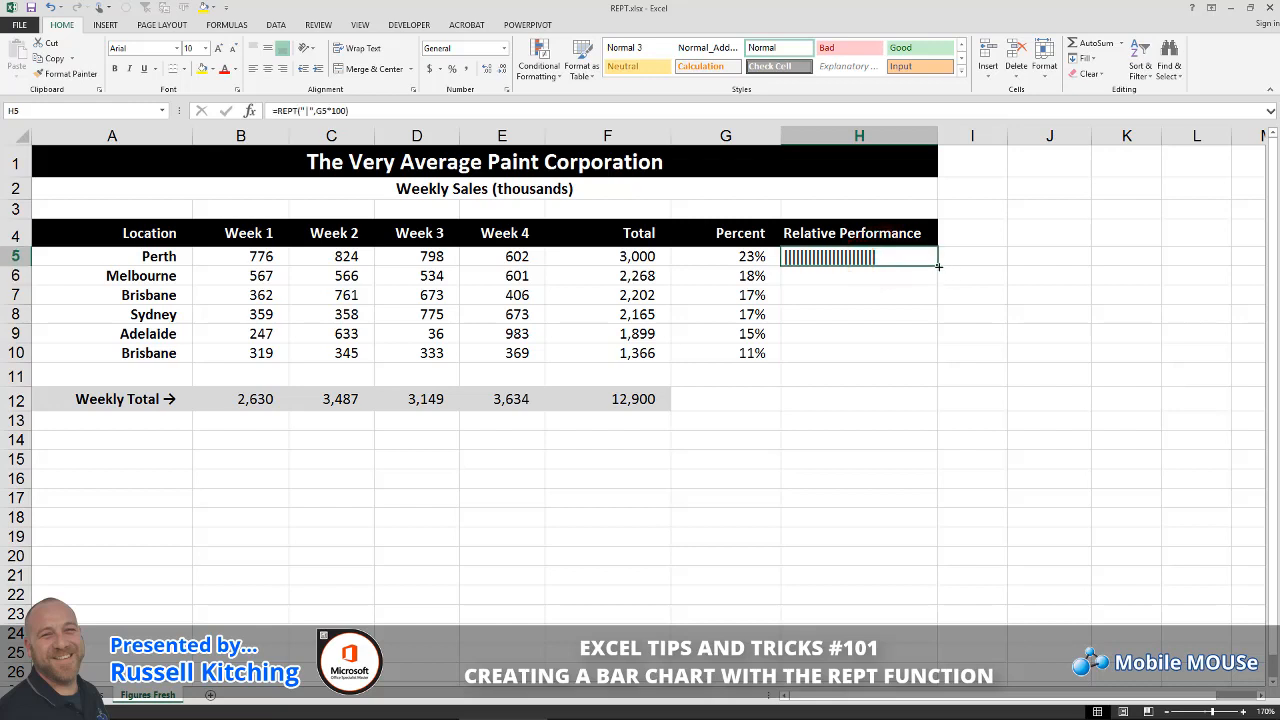
double_click(938, 266)
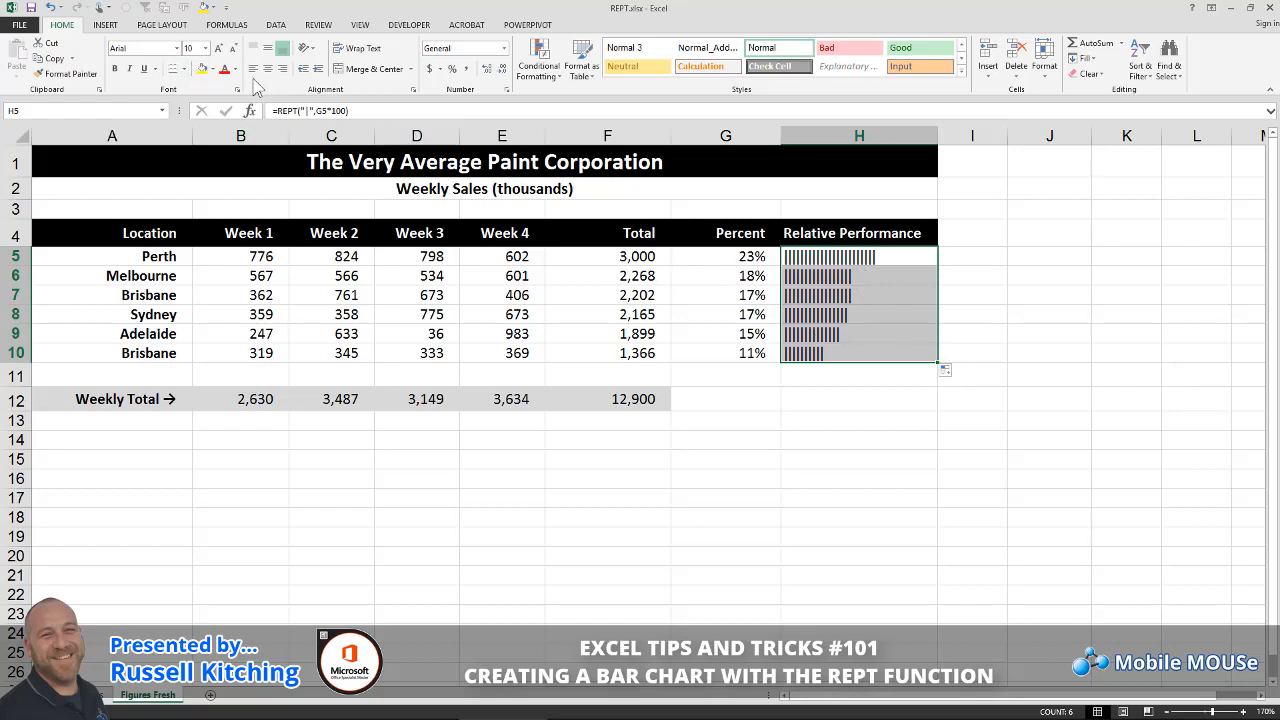
Set the font of the Relative Performance bars in H5:H10 to Stencil.
left_click(176, 48)
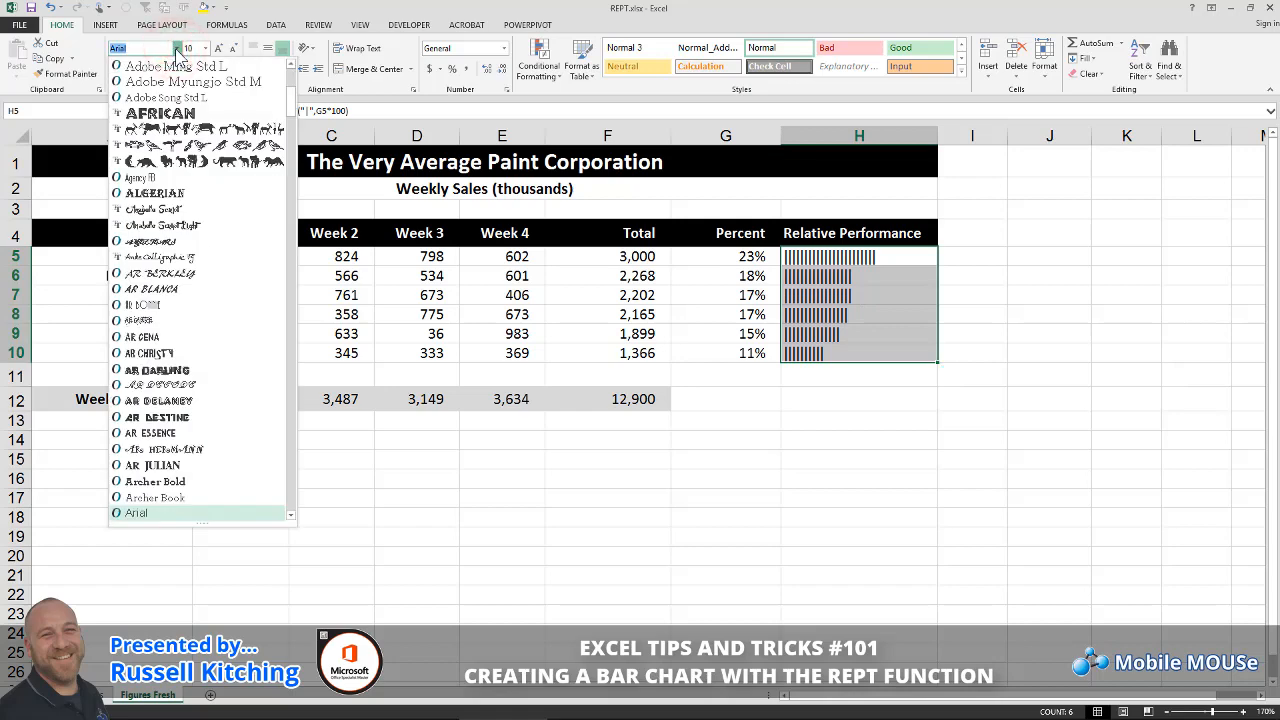
type("Stencil")
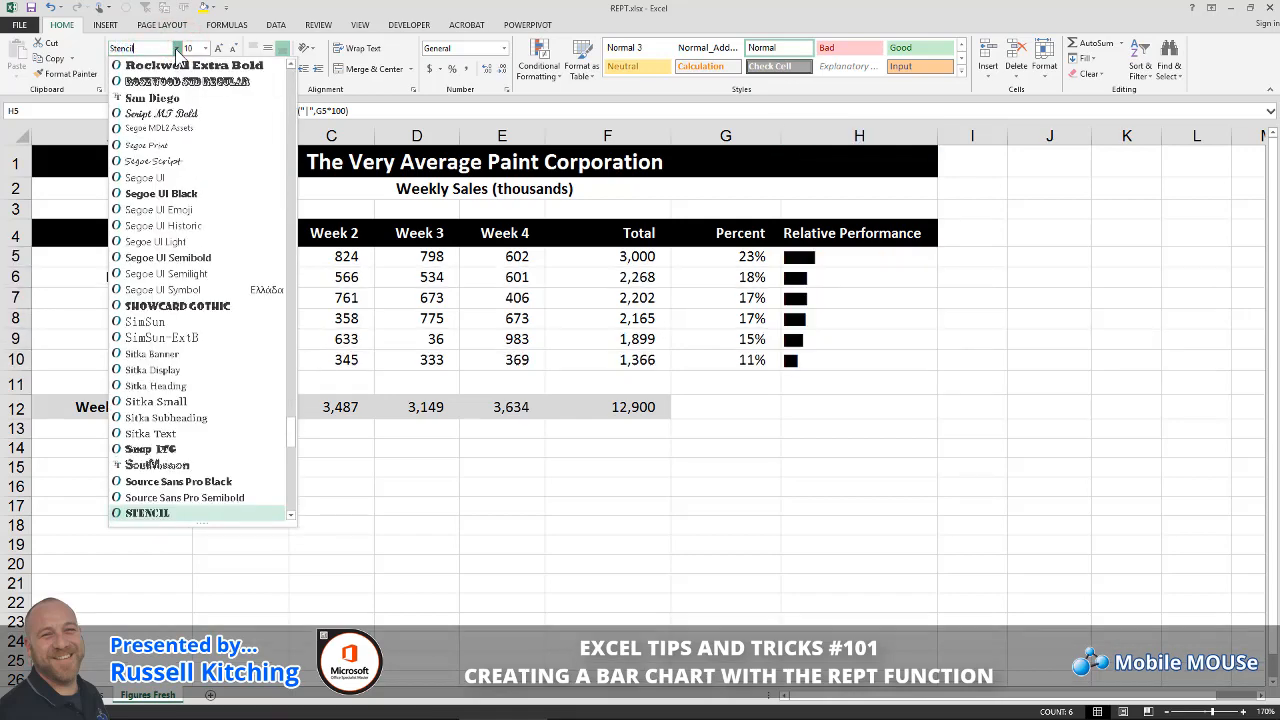
key("Return")
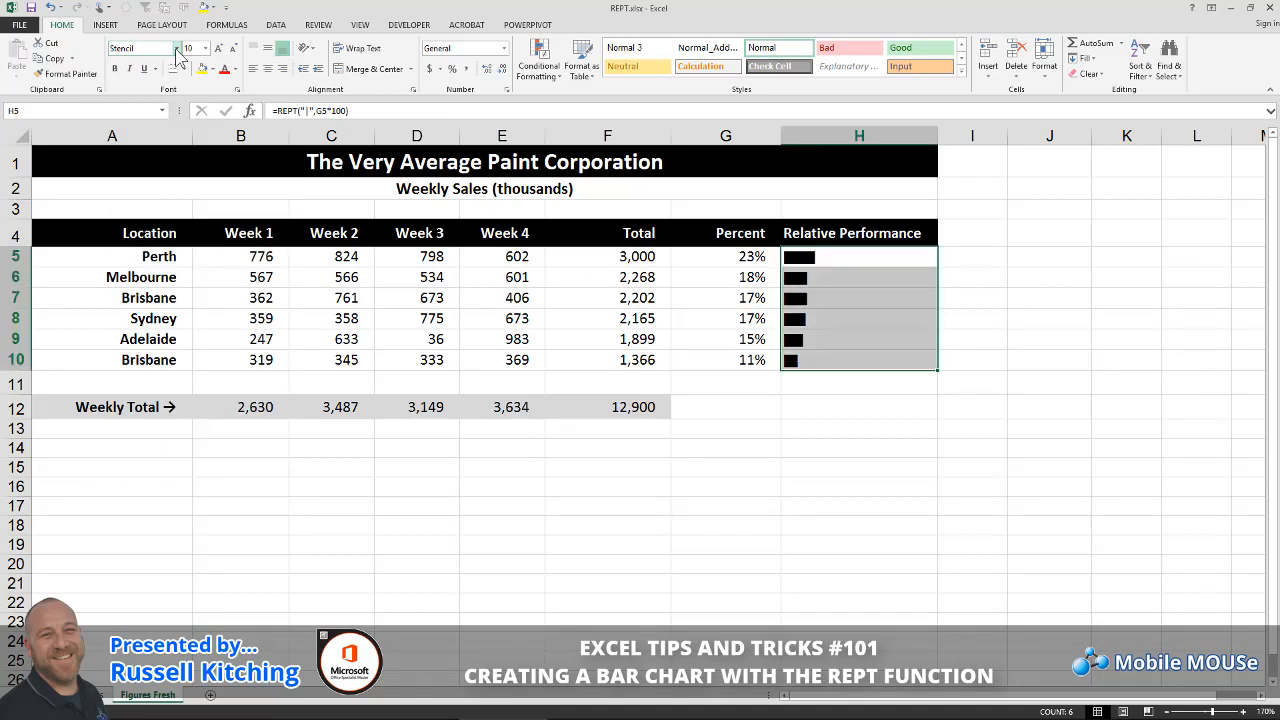
Append &" "&TEXT(G5,"0%") to the REPT formula in H5 and fill it down to H10.
left_click(820, 259)
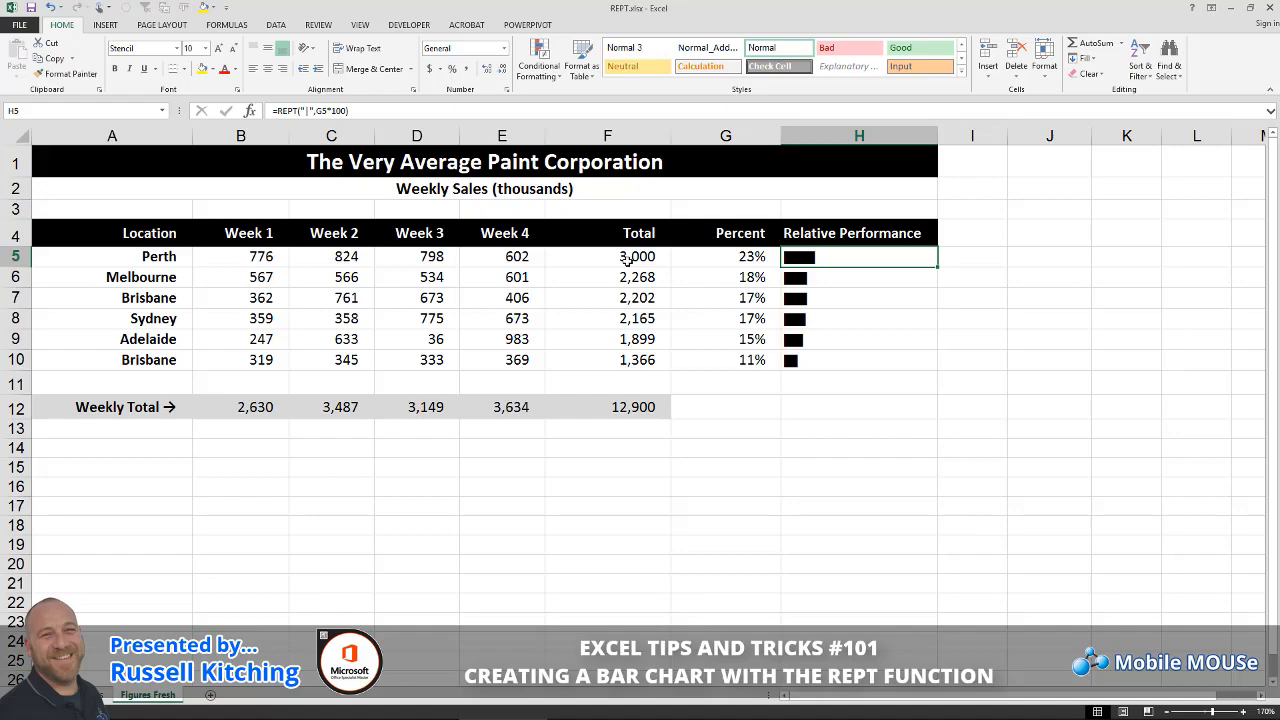
left_click(874, 262)
key("F2")
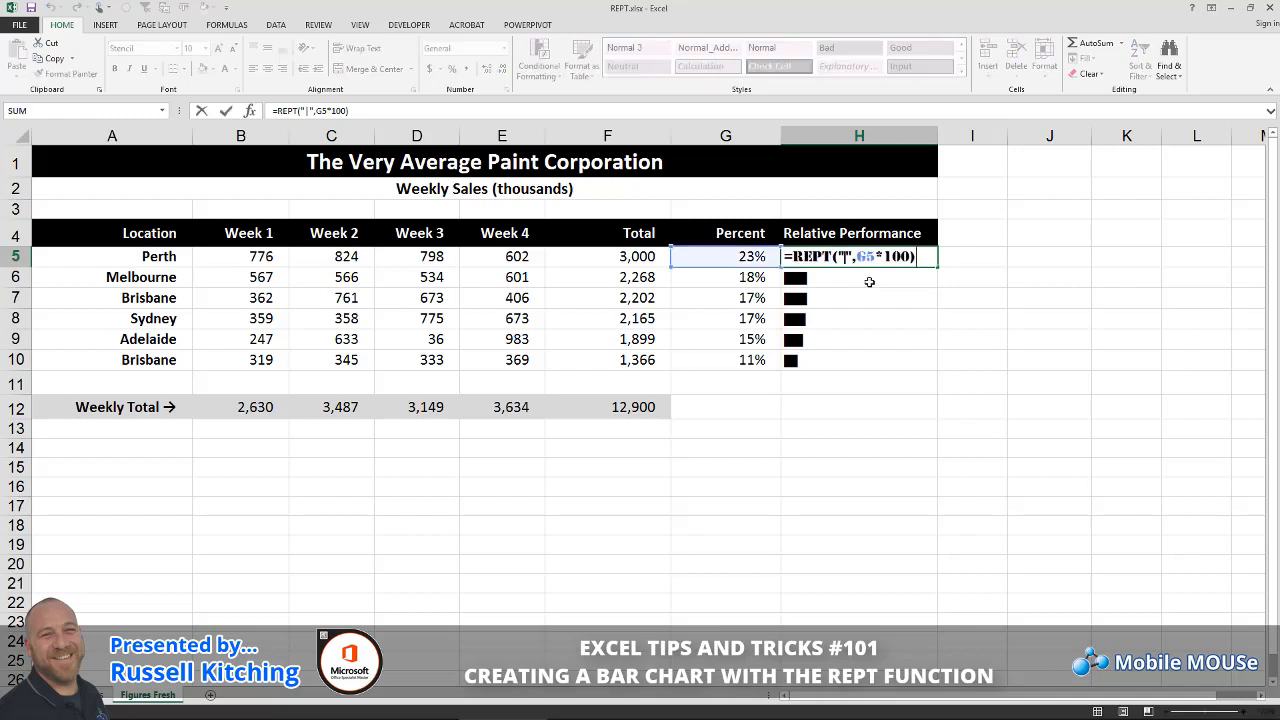
type("&\" \"&")
type("TEXT")
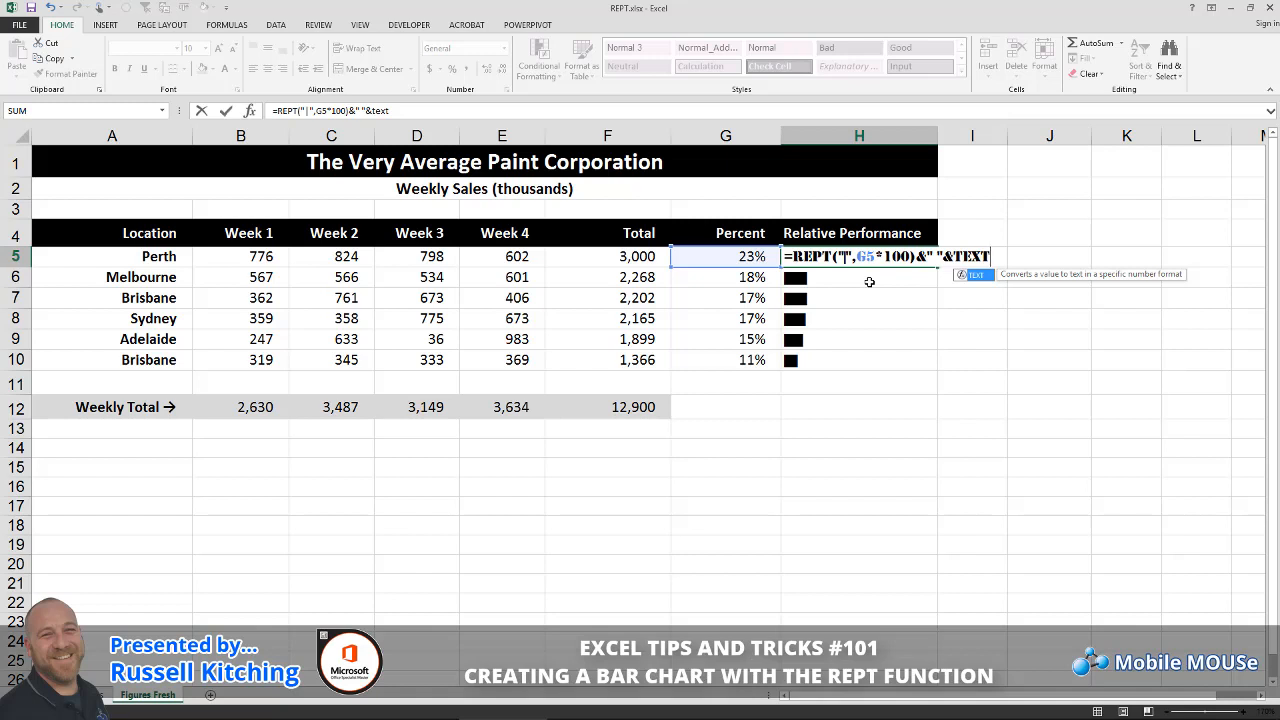
type("(")
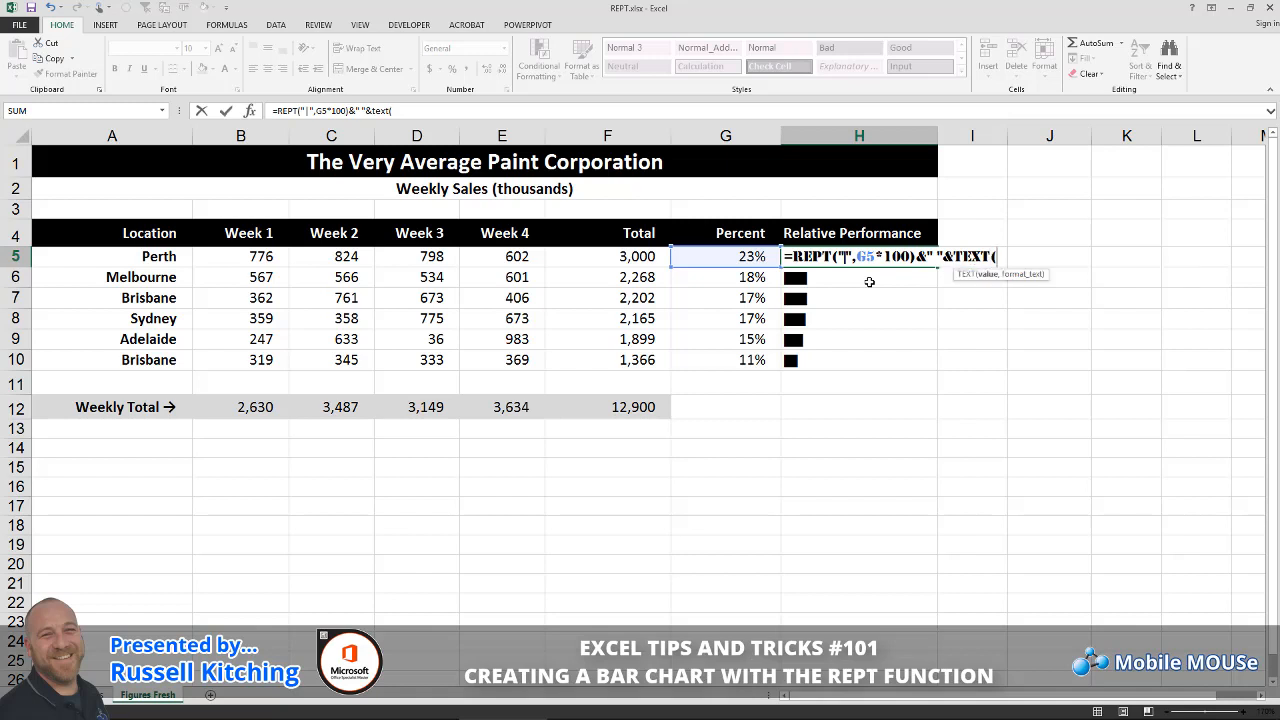
left_click(752, 258)
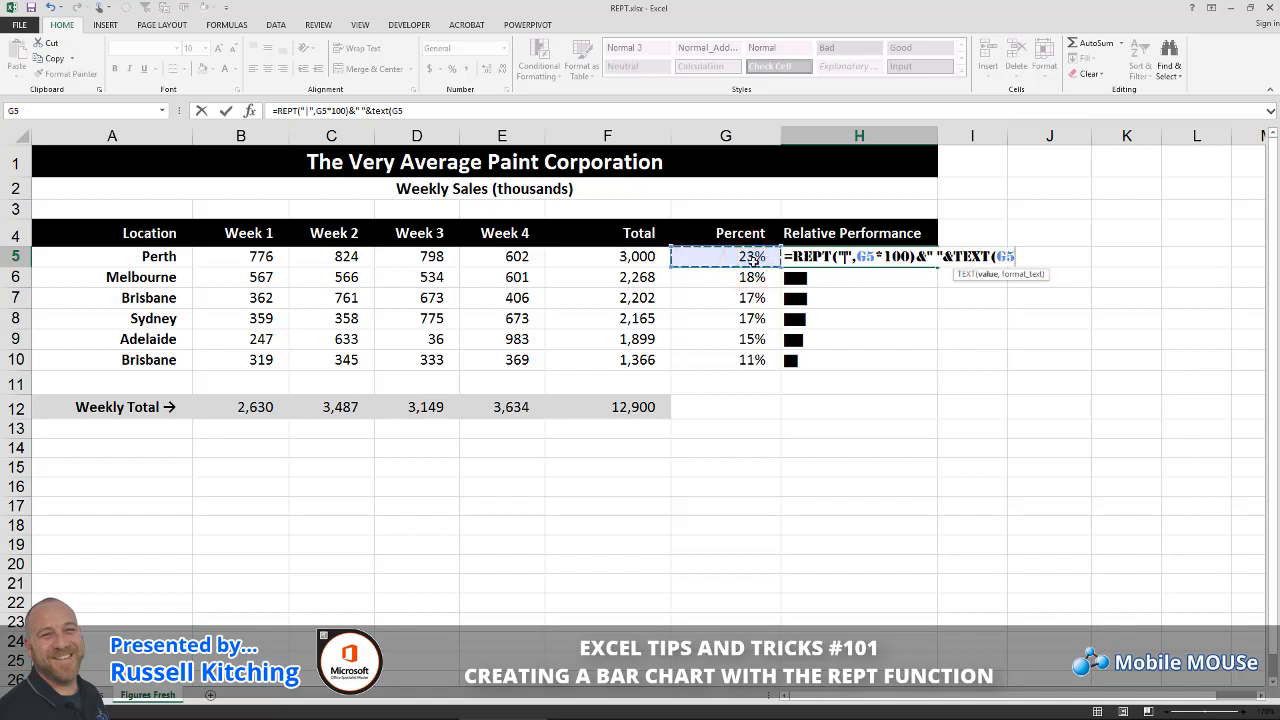
type(",\"0")
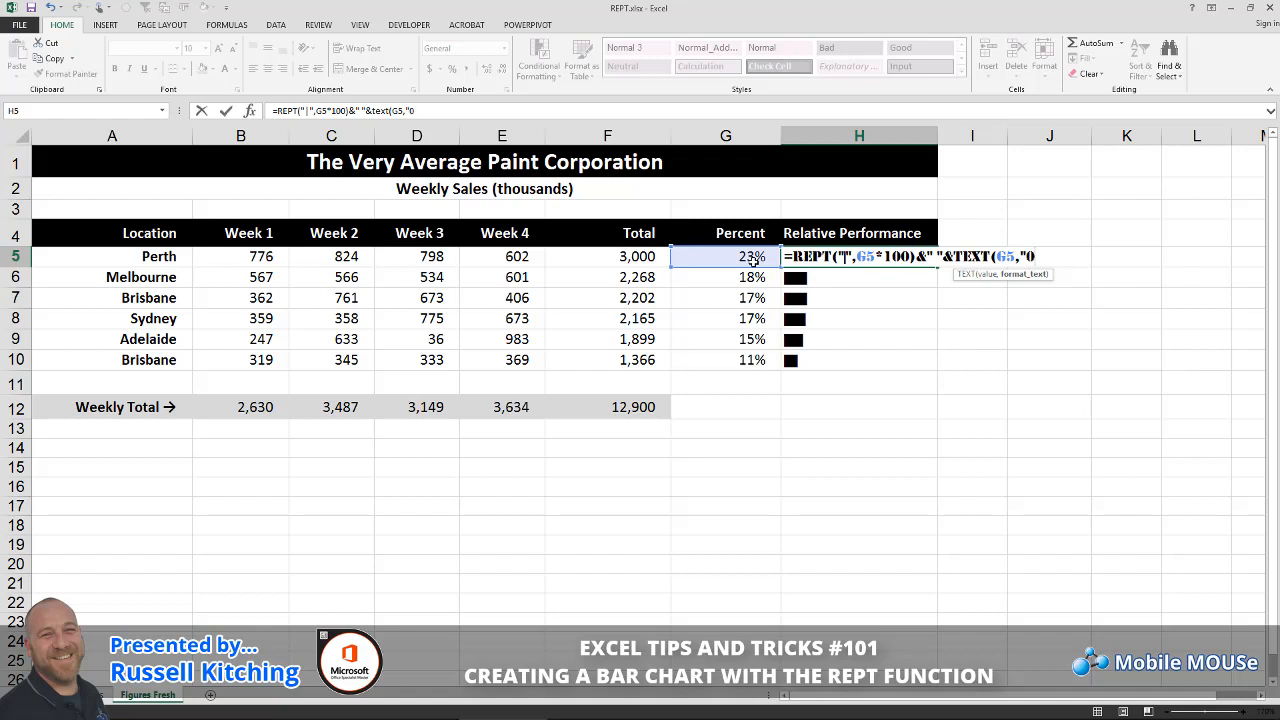
type("%")
type("\"")
type(")")
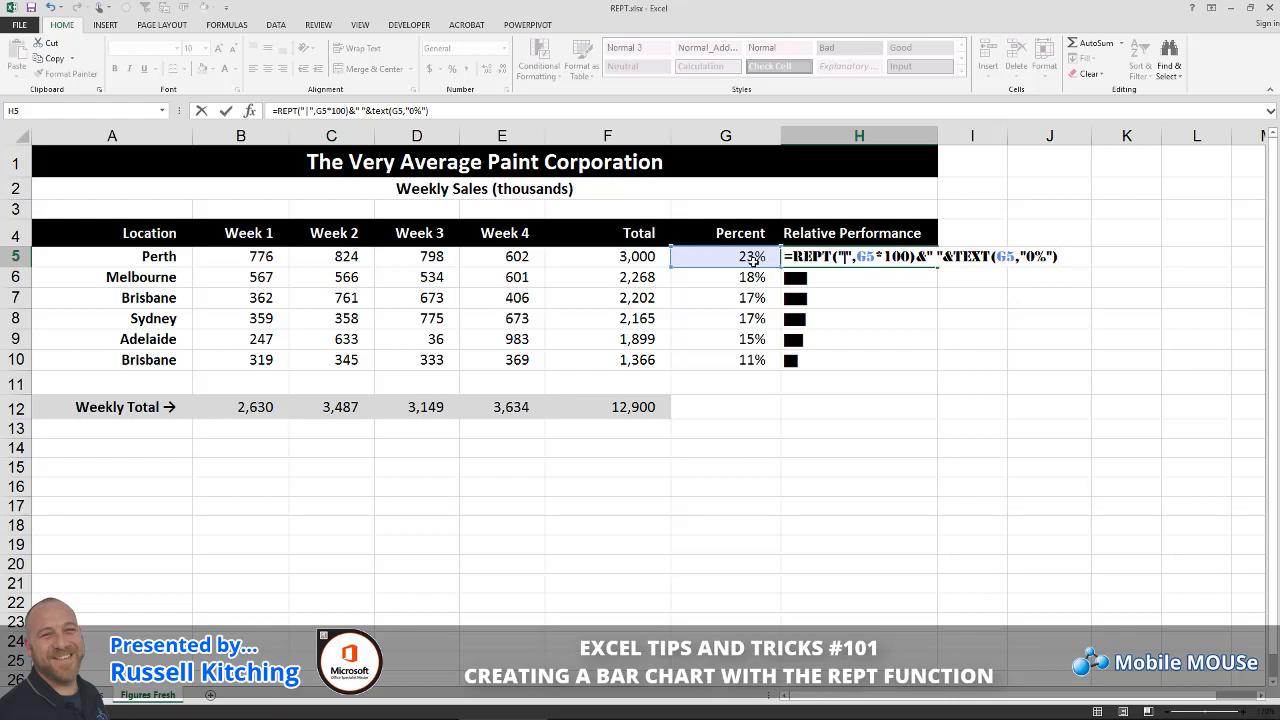
key("ctrl+Return")
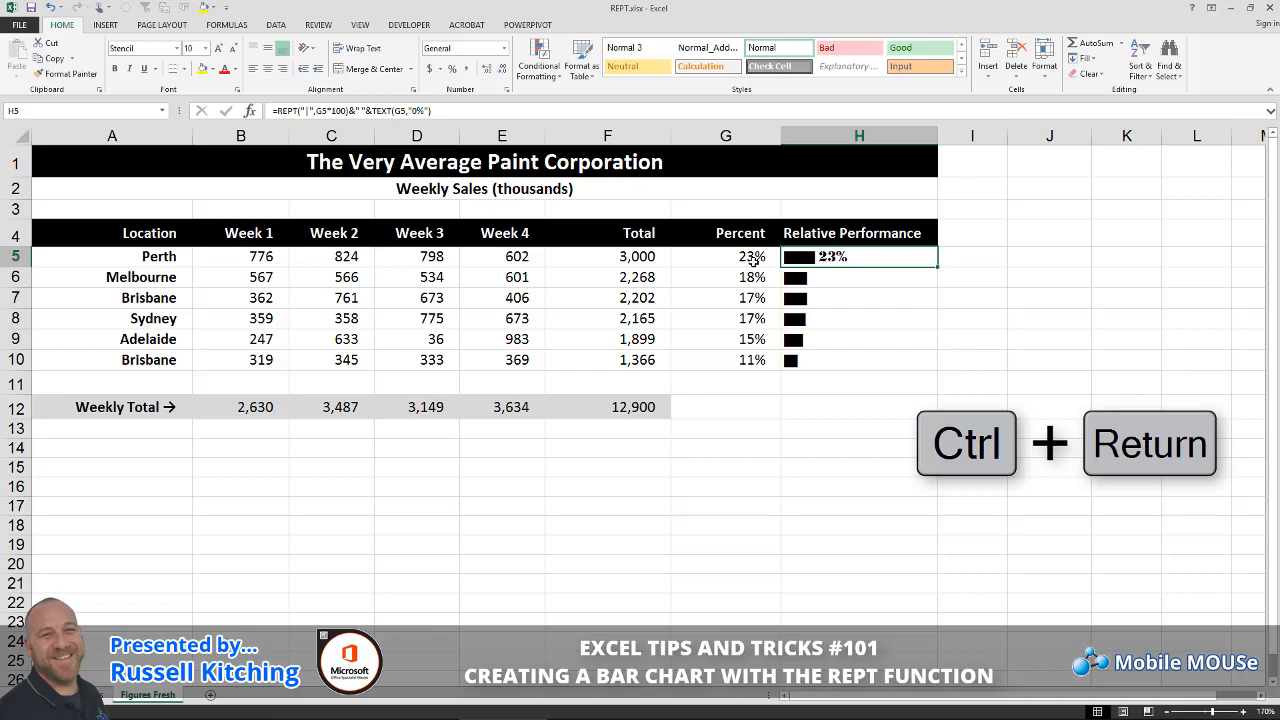
double_click(938, 266)
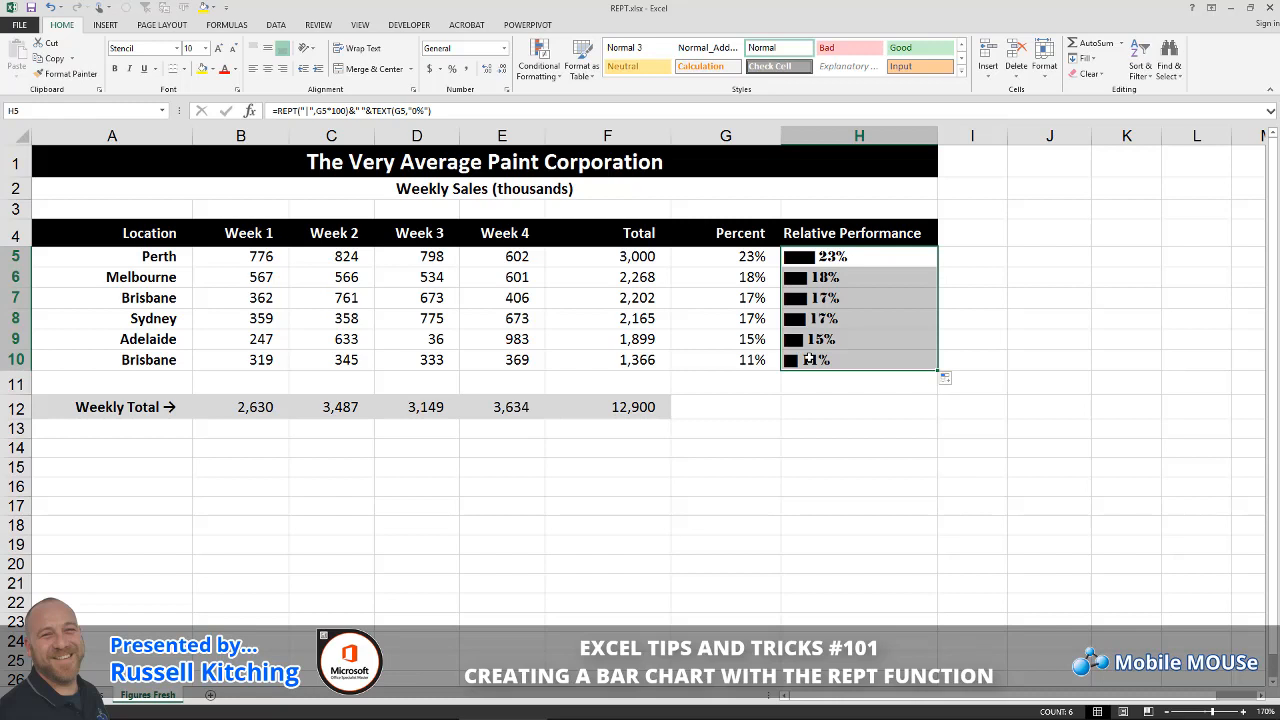
Change the Week 4 sales to 6000 for Brisbane in E10 and to 5000 for Perth in E5.
left_click(511, 360)
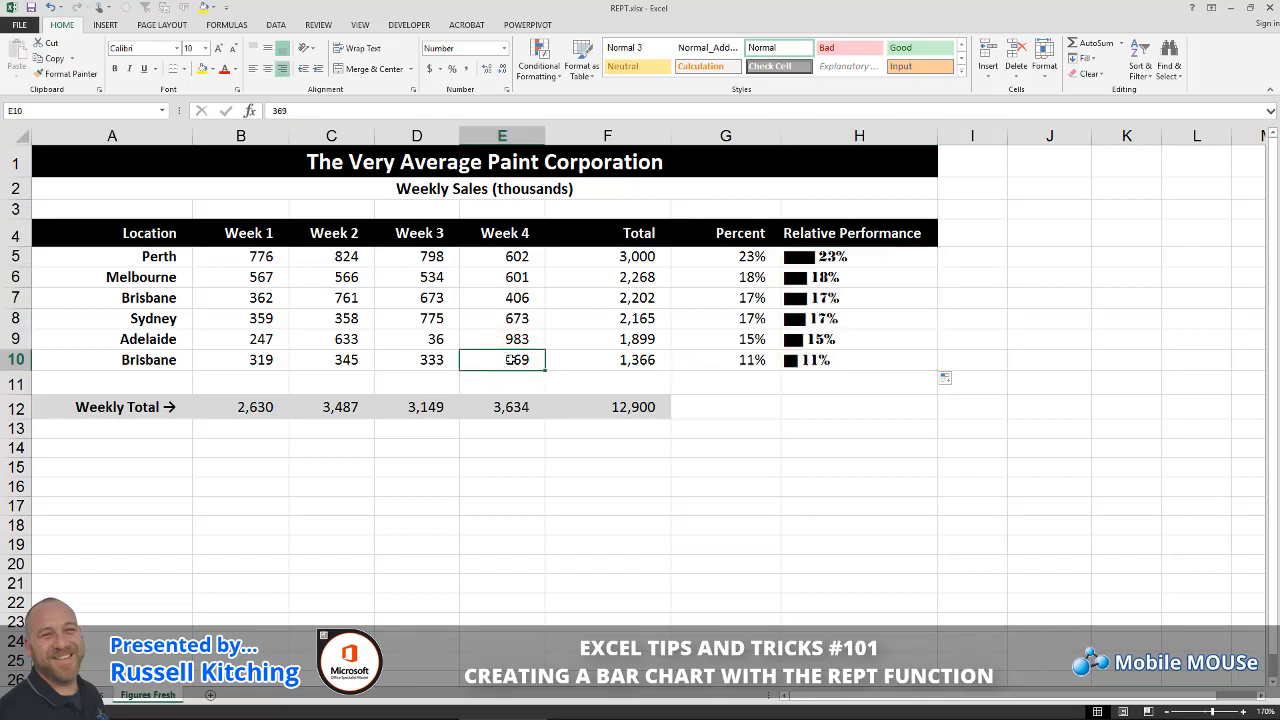
type("6000")
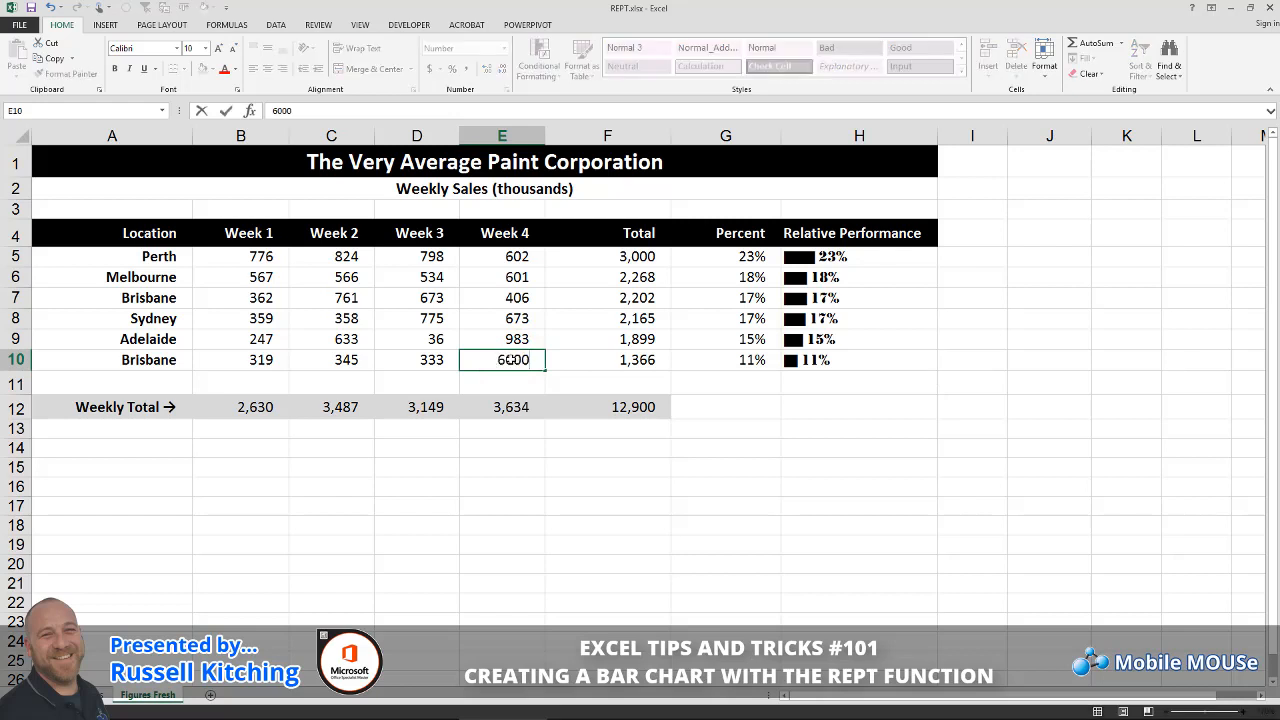
key("Return")
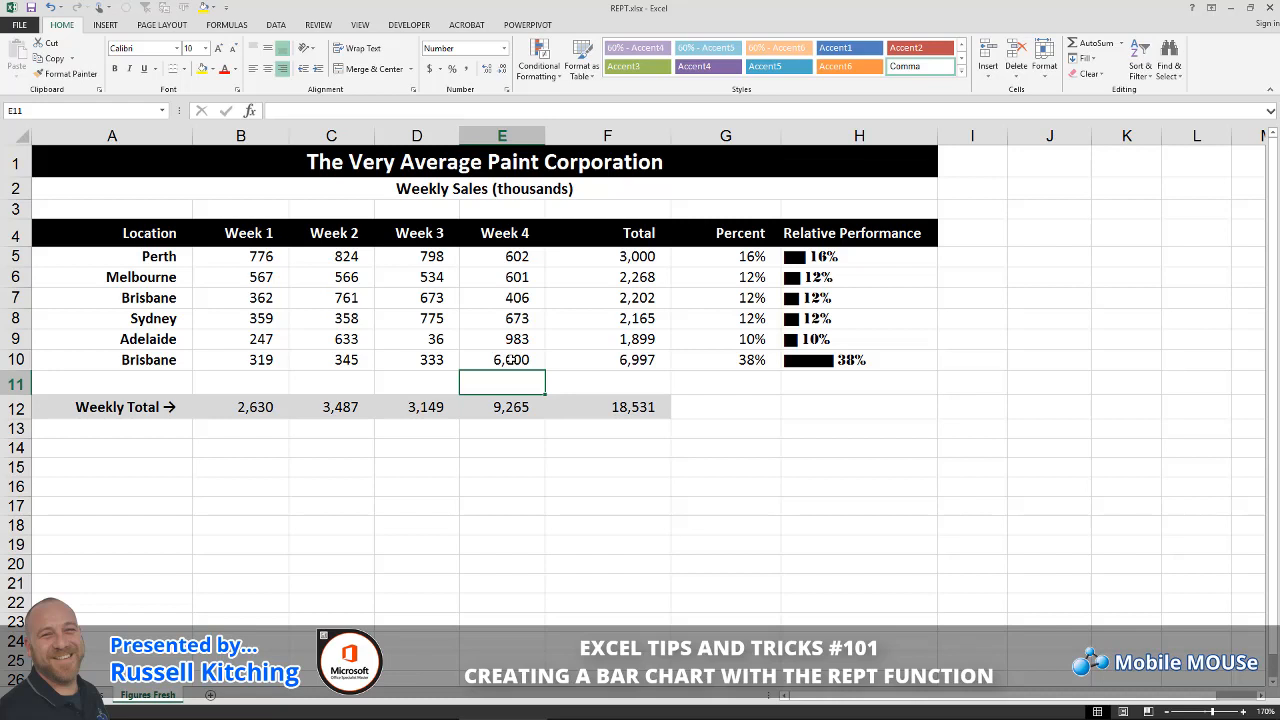
left_click(495, 260)
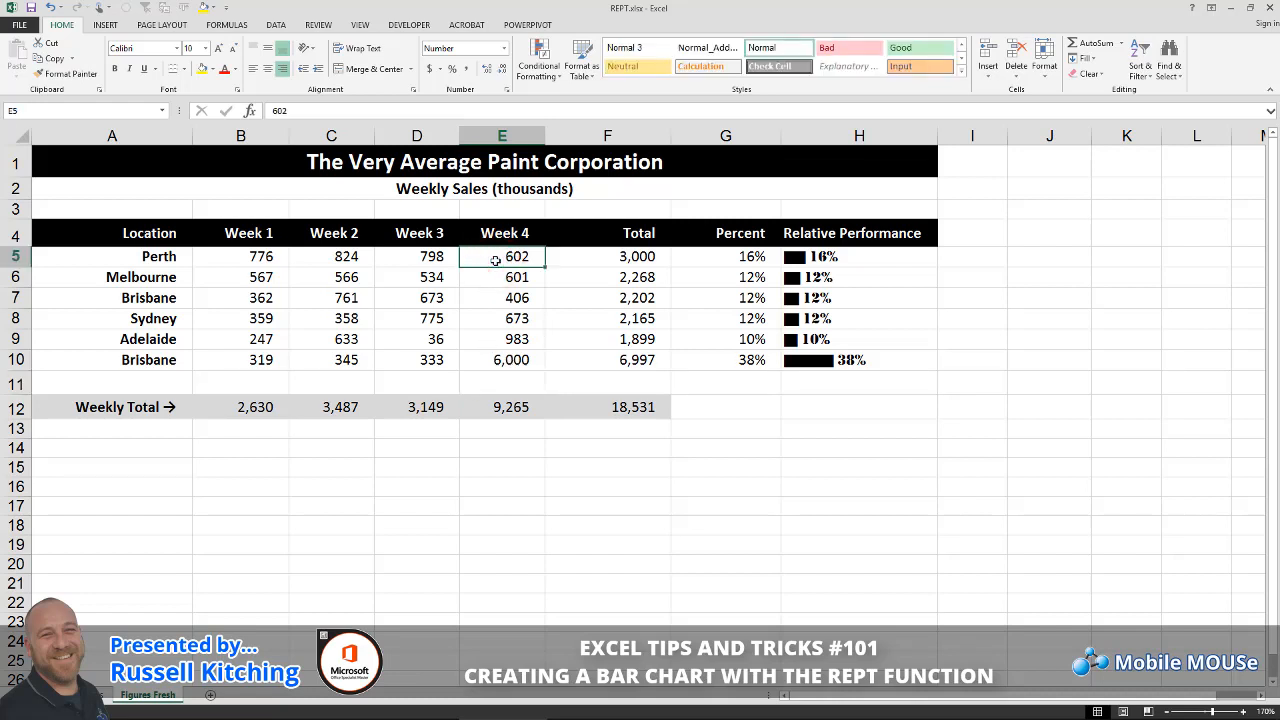
type("5000")
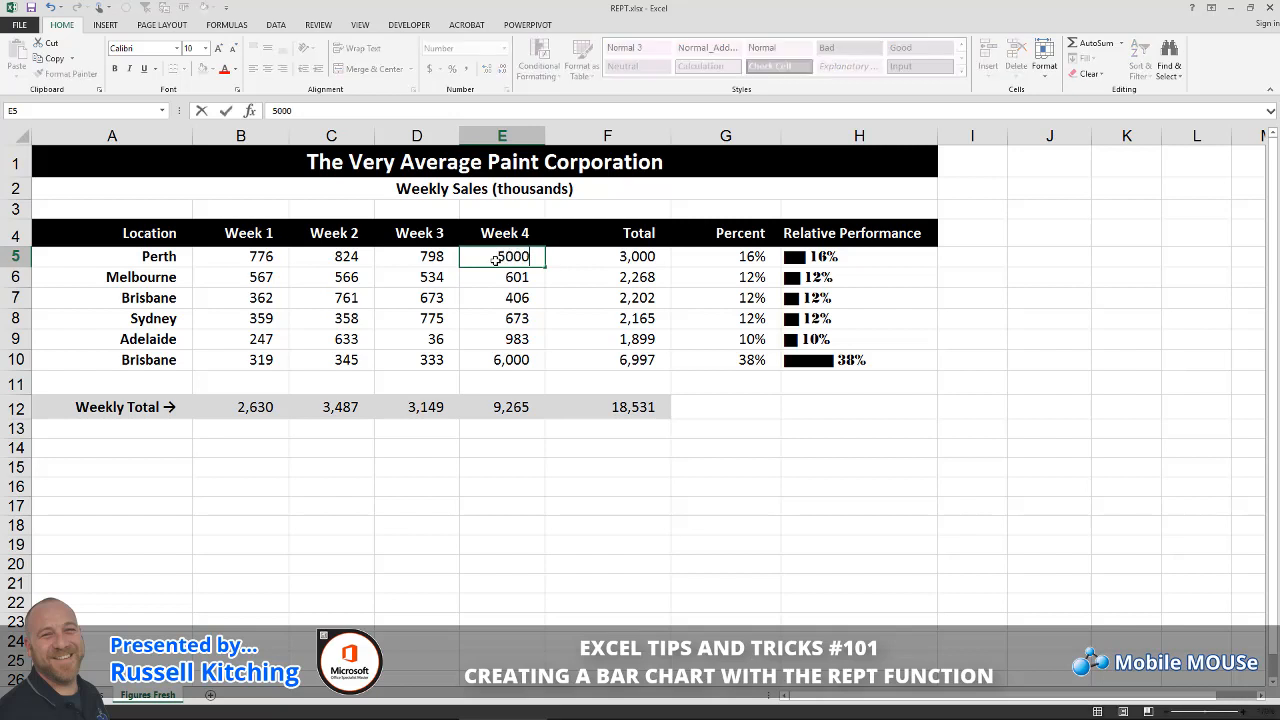
key("Return")
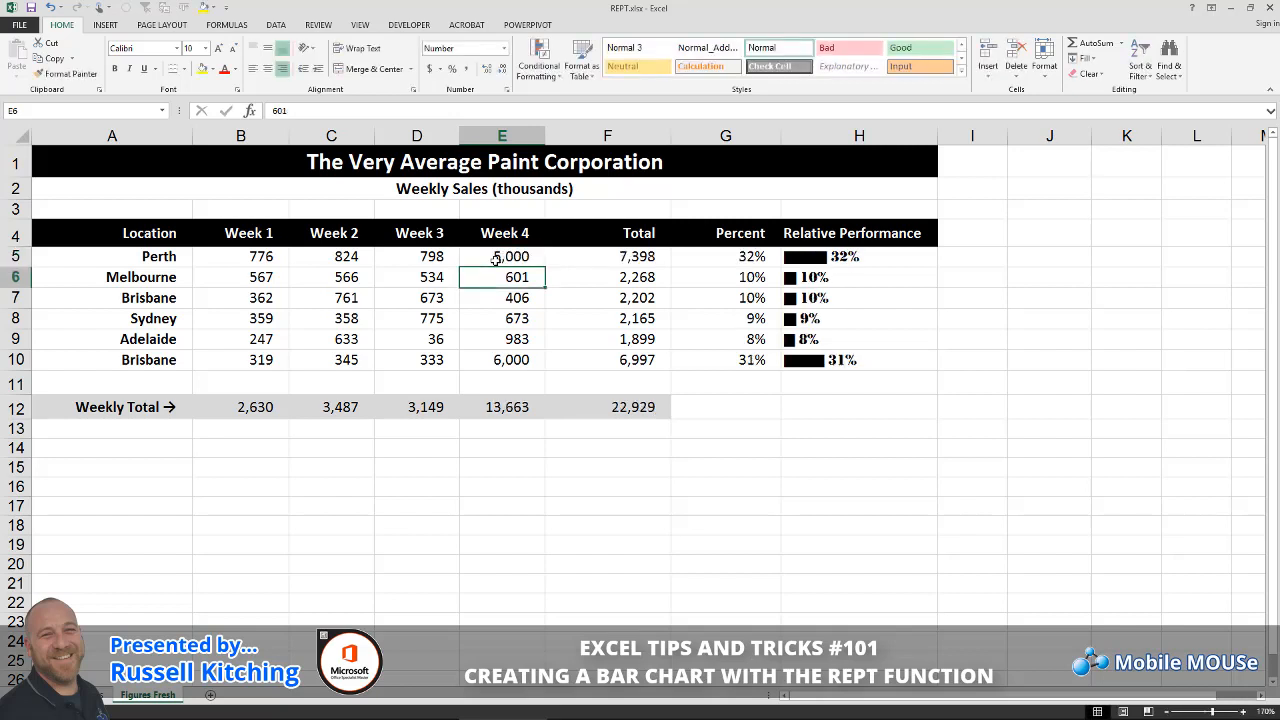